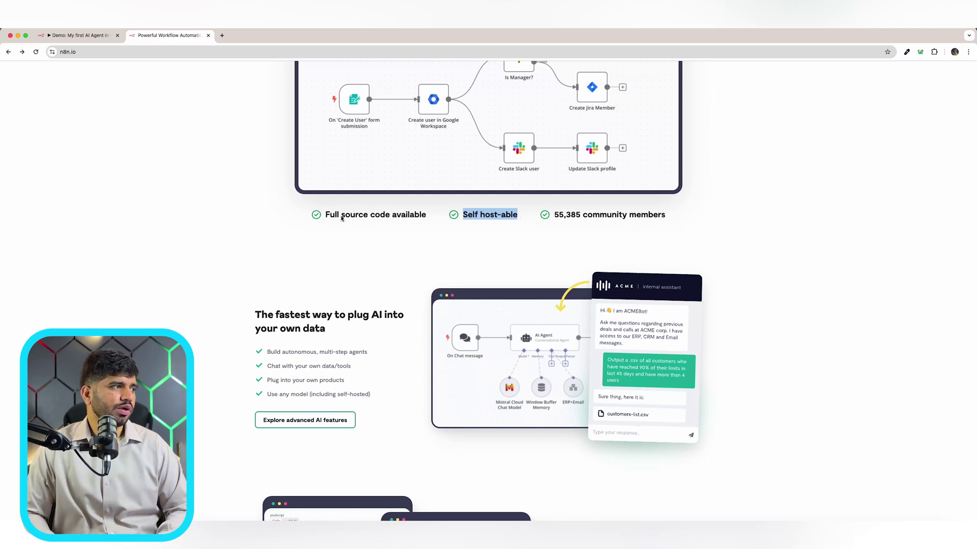
Step: Examine the n8n homepage, including its self-hosting and AI features, the Run, tweak, repeat section, integrations and enterprise sections
click(388, 256)
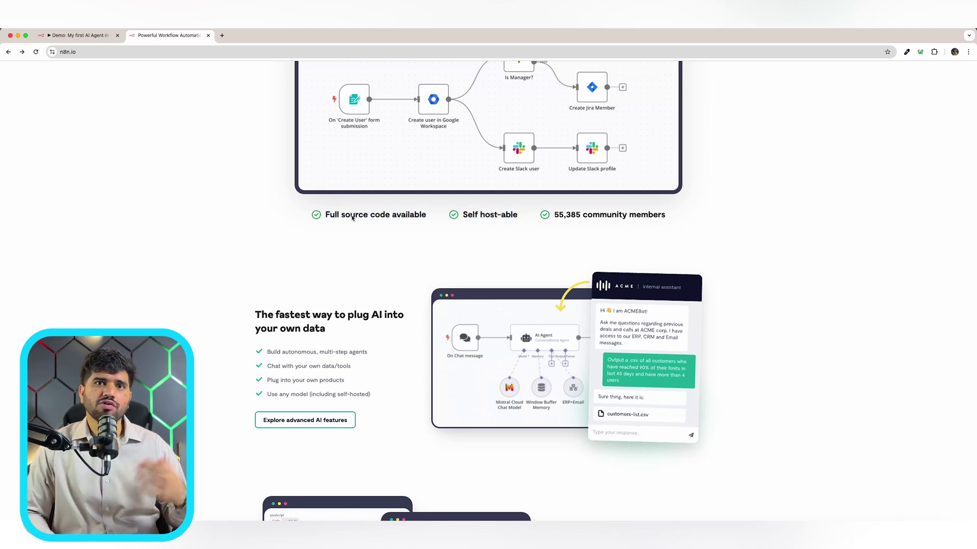
scroll(357, 218, down, 5)
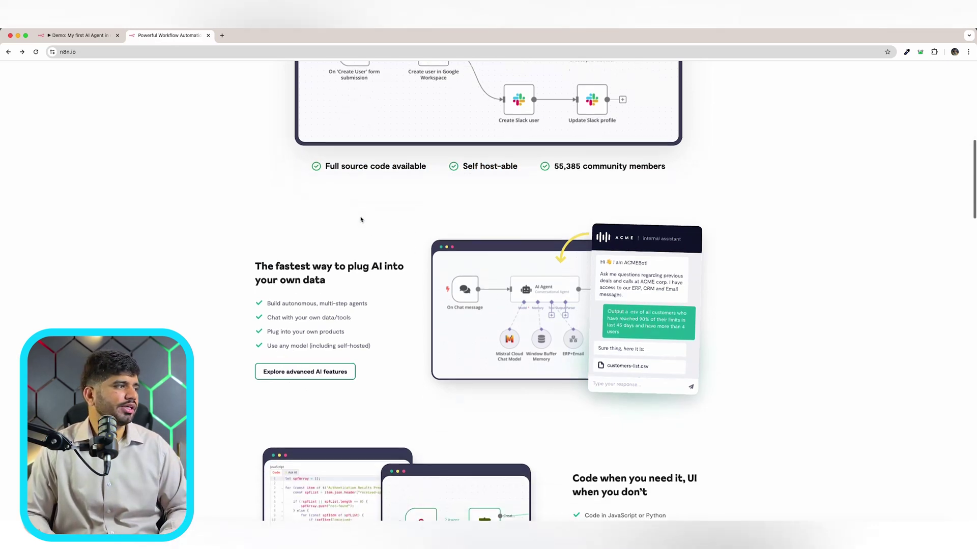
scroll(283, 189, down, 12)
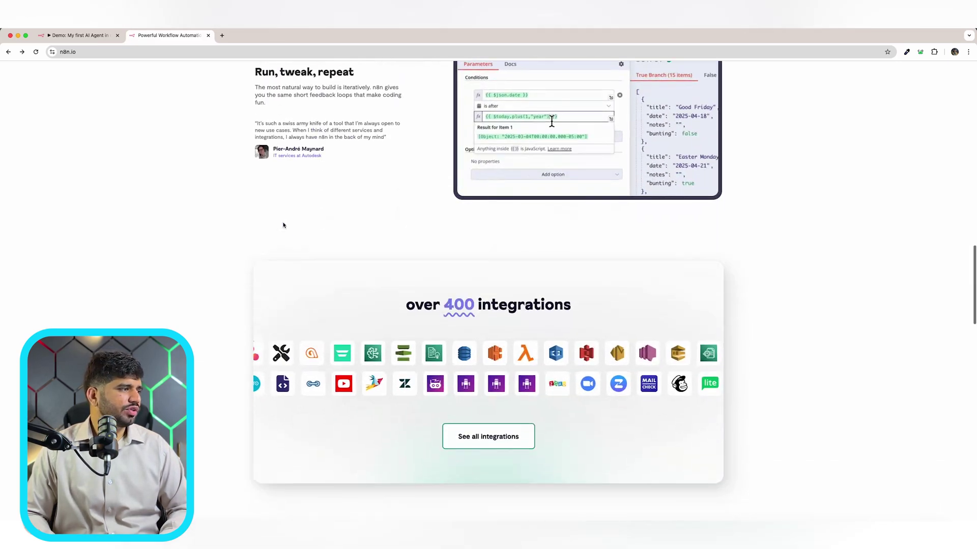
scroll(290, 232, up, 2)
drag(259, 132, 356, 128)
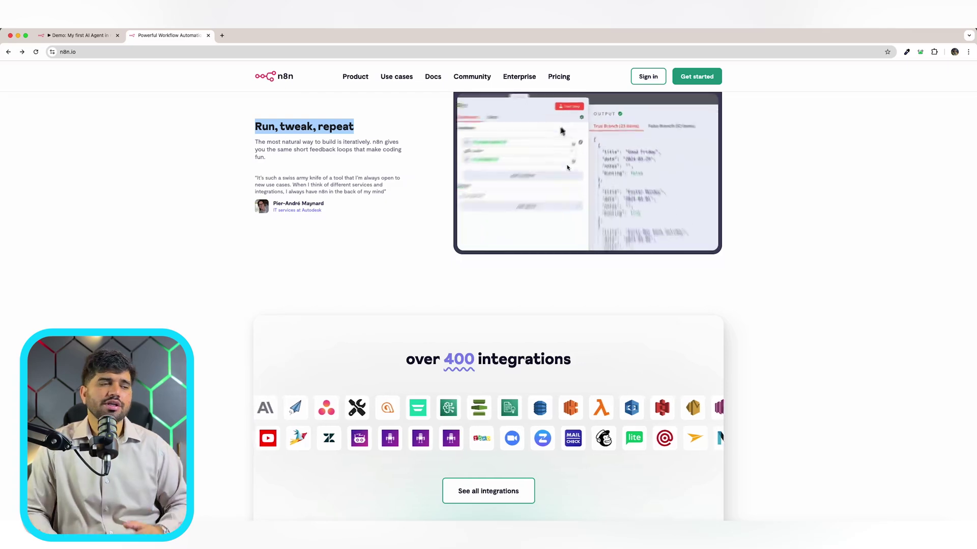
scroll(567, 167, down, 4)
drag(574, 164, 490, 168)
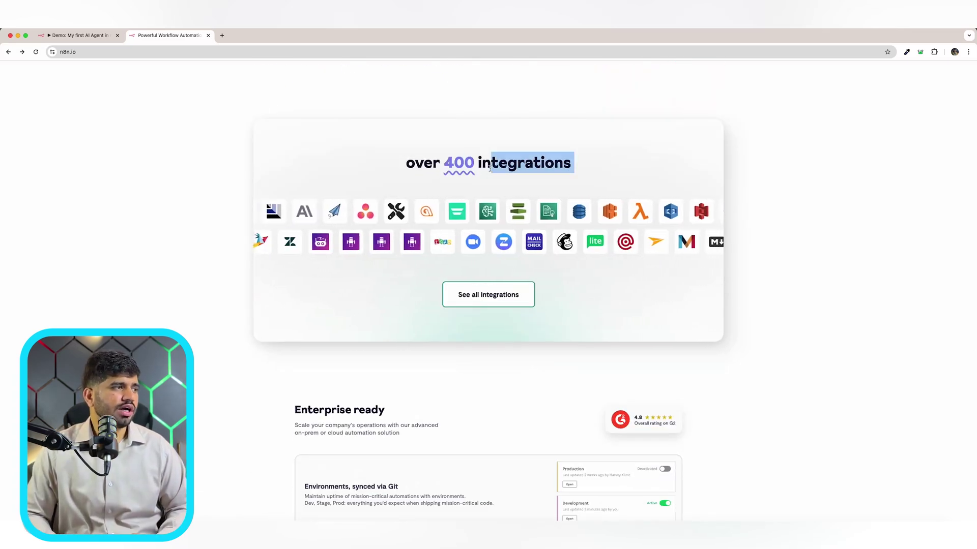
scroll(490, 169, down, 5)
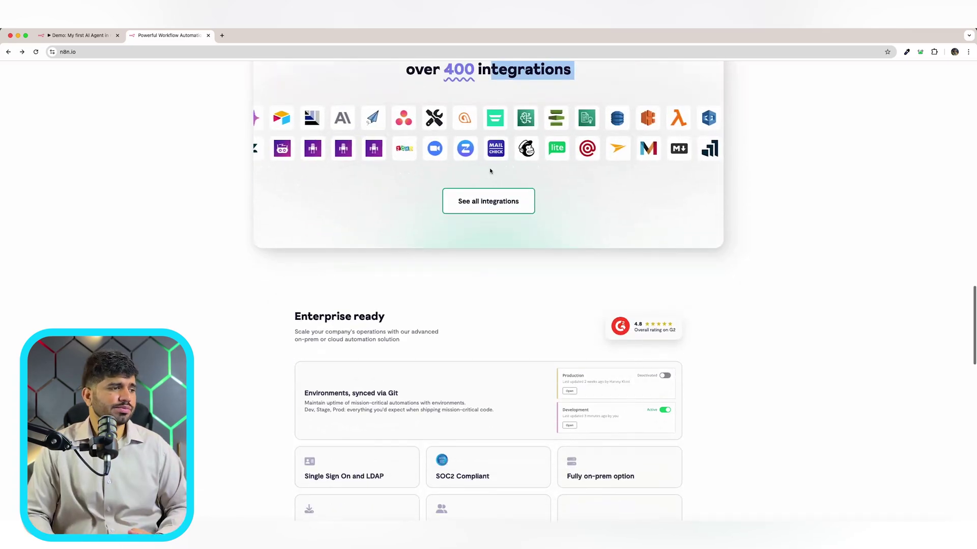
scroll(489, 170, down, 10)
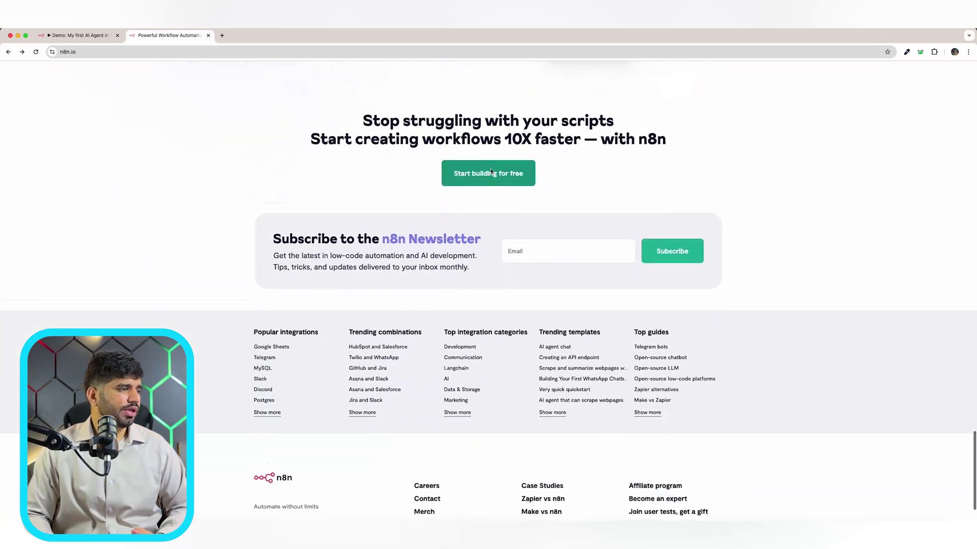
scroll(305, 111, up, 20)
Step: Return to the workflow overview, delete the "Demo: My first AI Agent in n8n" workflow and reload the page
click(77, 35)
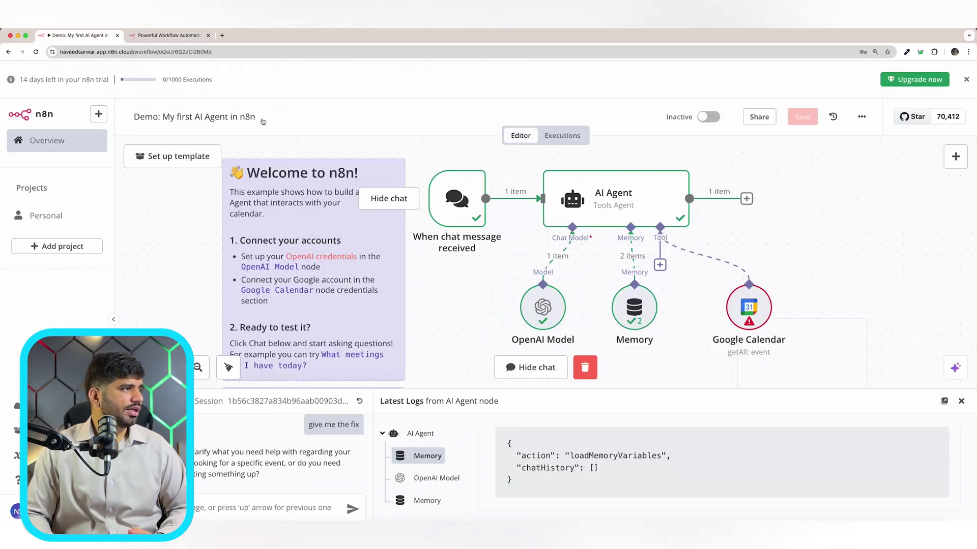
click(9, 51)
click(536, 324)
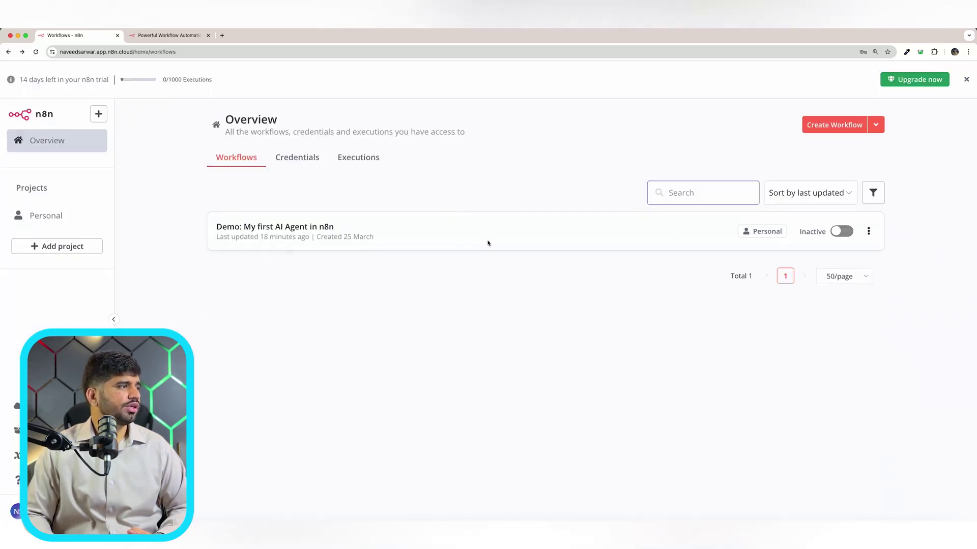
click(868, 232)
click(859, 325)
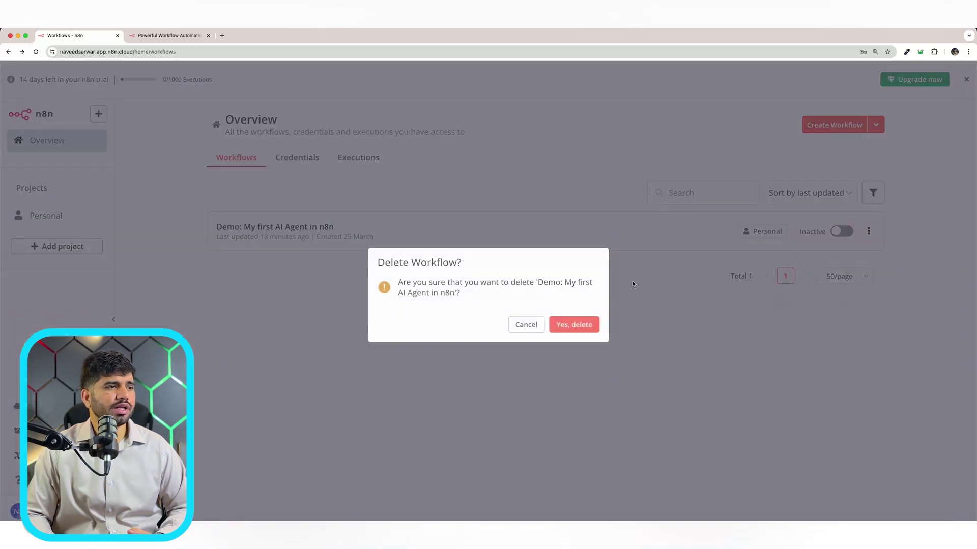
click(585, 327)
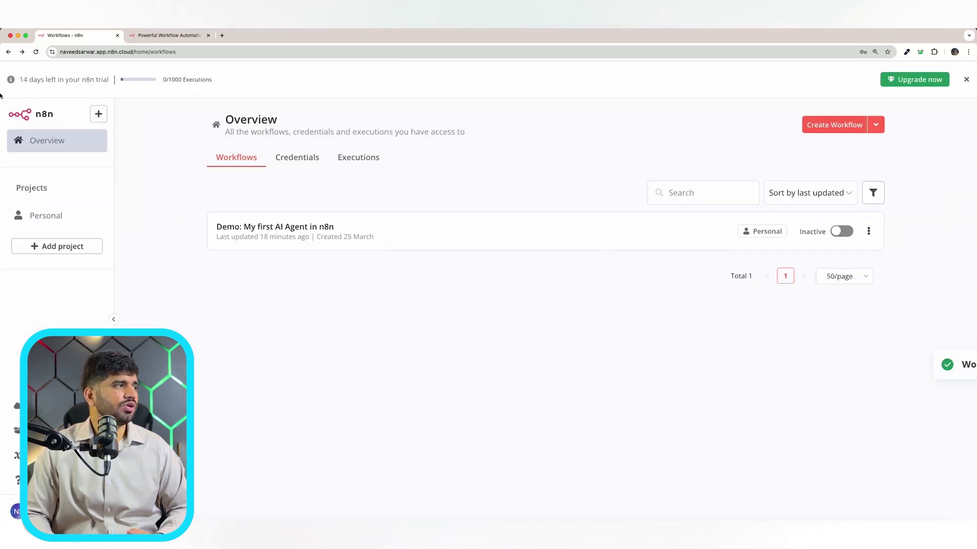
click(36, 52)
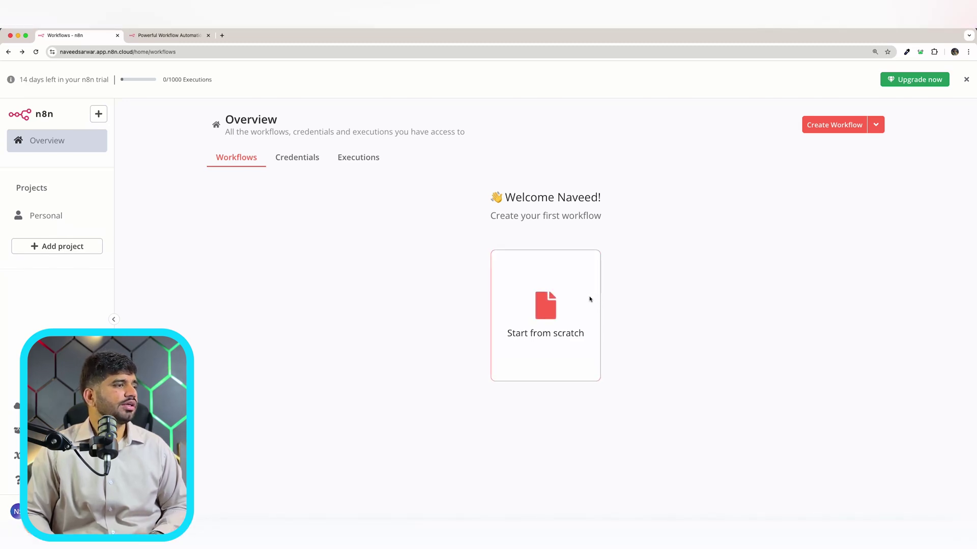
Step: Create a new workflow from scratch with a manual trigger as its first step
click(590, 299)
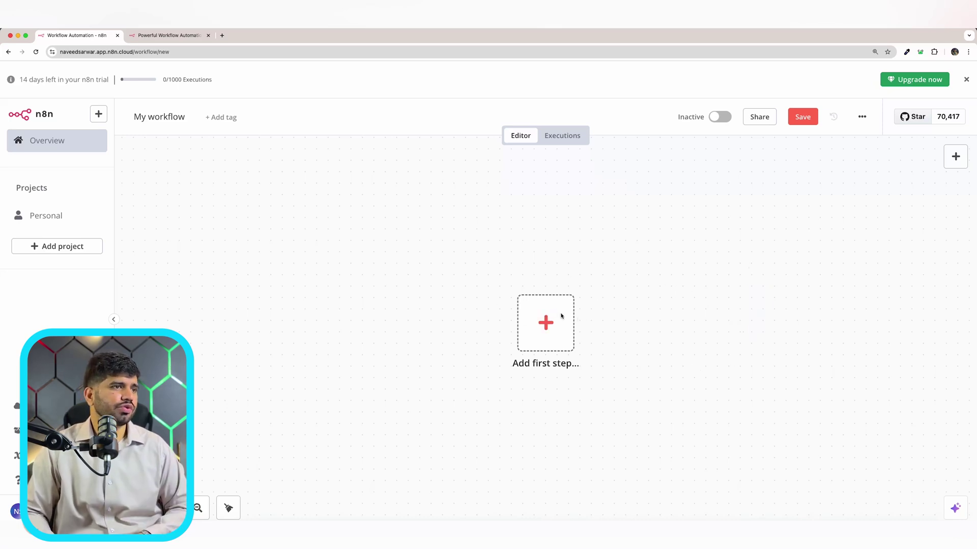
click(561, 316)
scroll(858, 410, down, 2)
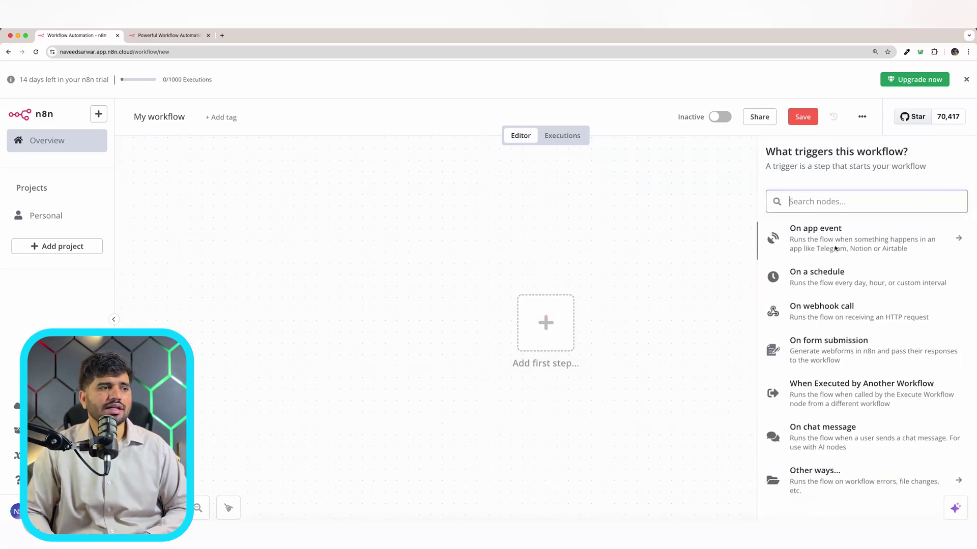
scroll(865, 441, up, 2)
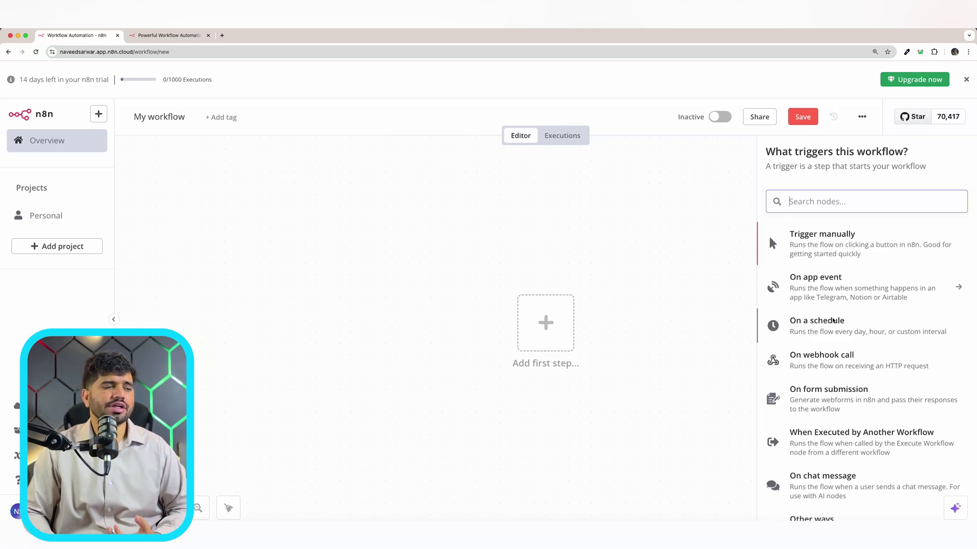
scroll(832, 305, down, 2)
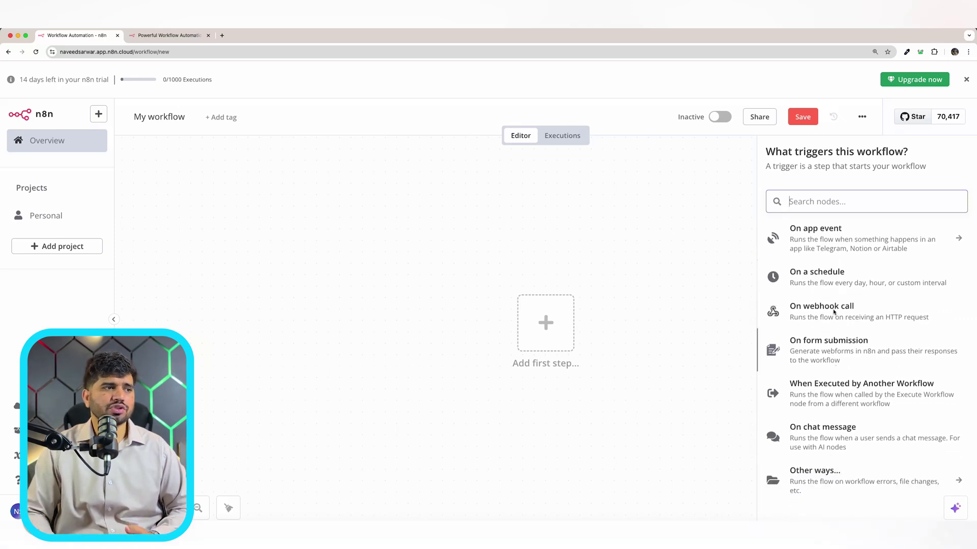
scroll(857, 315, up, 2)
click(819, 241)
scroll(658, 310, right, 3)
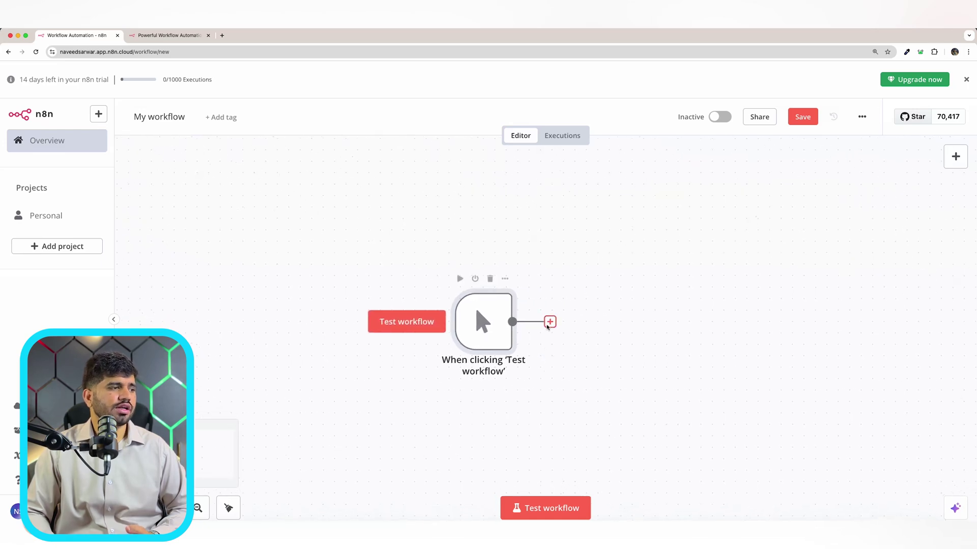
Step: Add an AI Agent node after the manual trigger, review its settings and return to the canvas
click(550, 322)
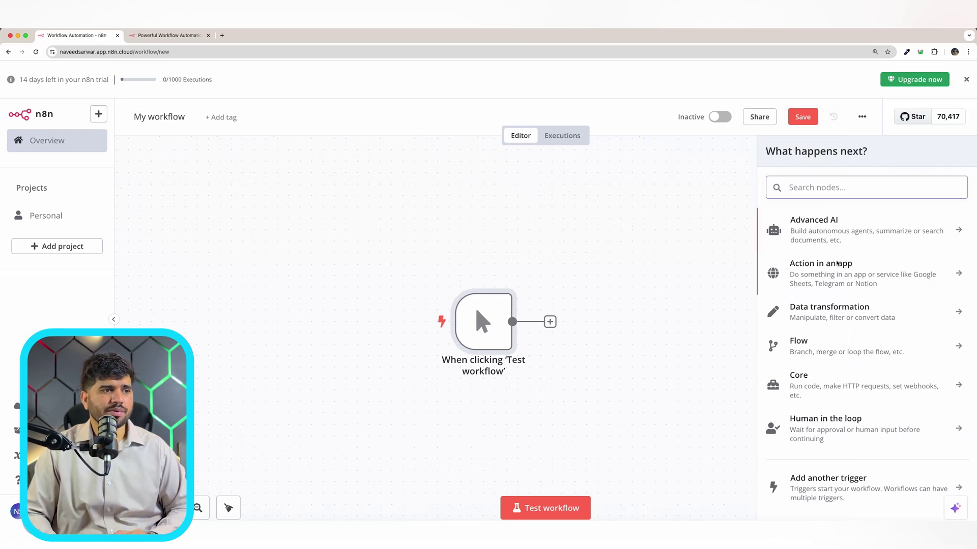
click(841, 235)
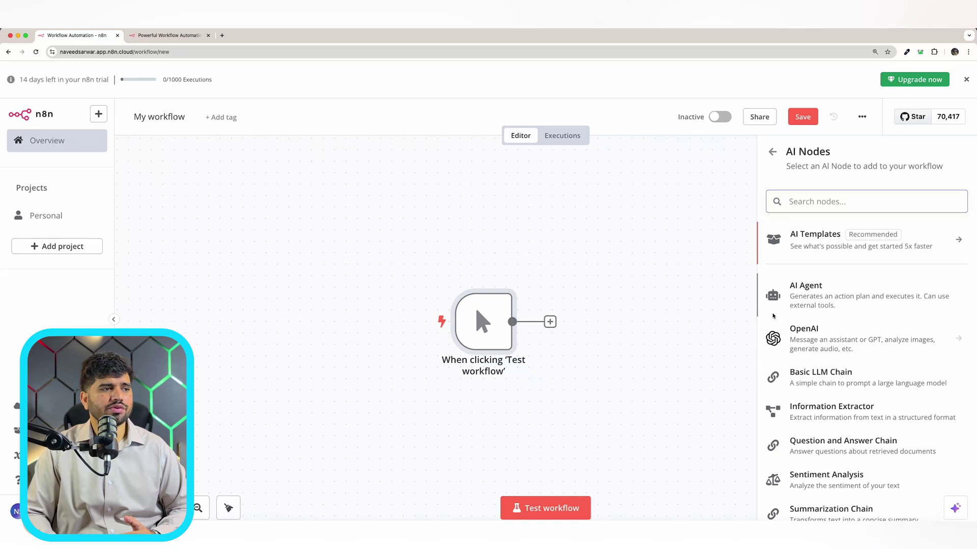
click(825, 297)
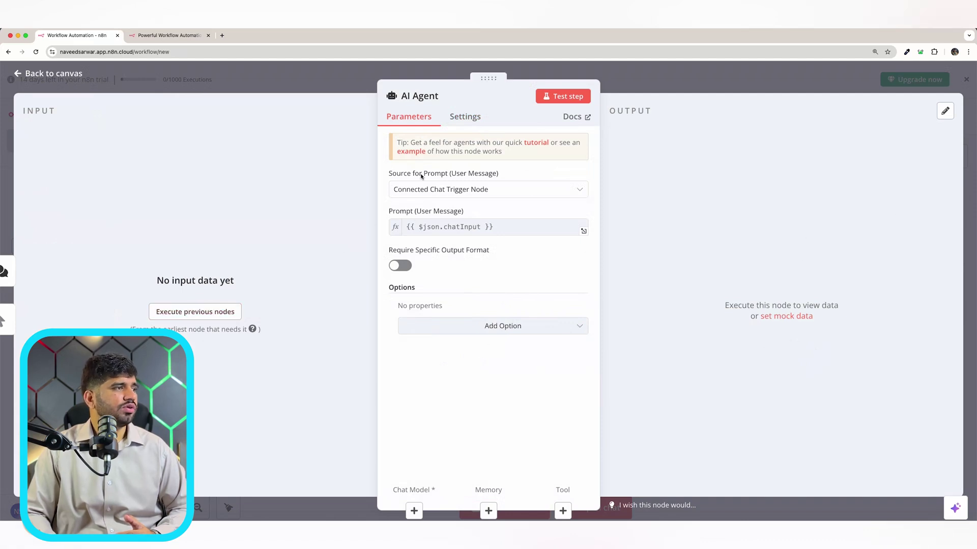
click(476, 125)
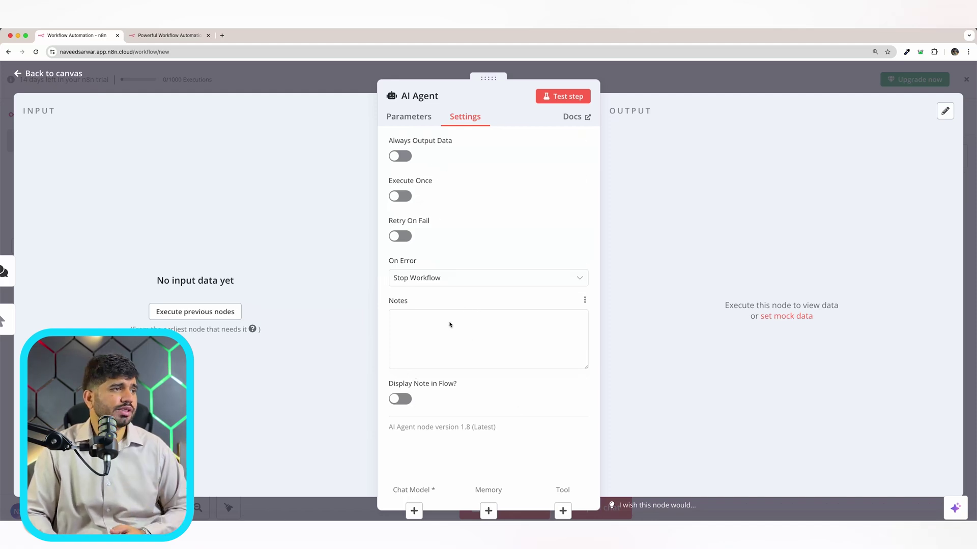
click(969, 196)
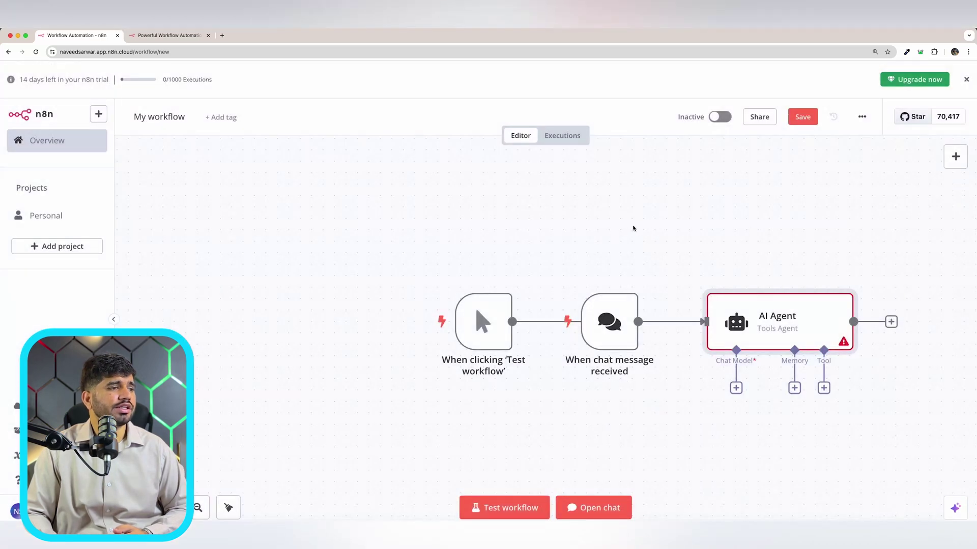
Step: Attach an OpenAI Chat Model to the AI Agent, review its parameters and settings, and return to the canvas
scroll(559, 305, right, 5)
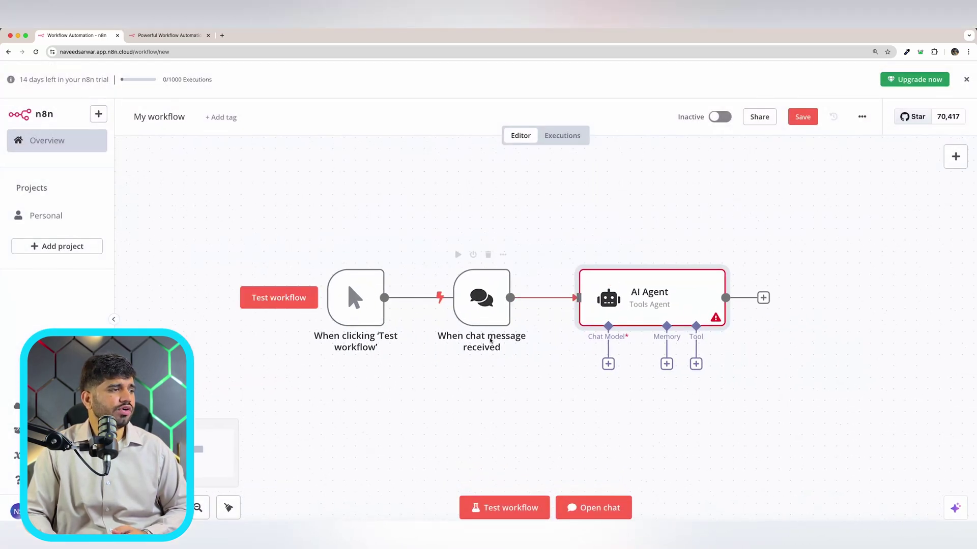
scroll(448, 315, right, 1)
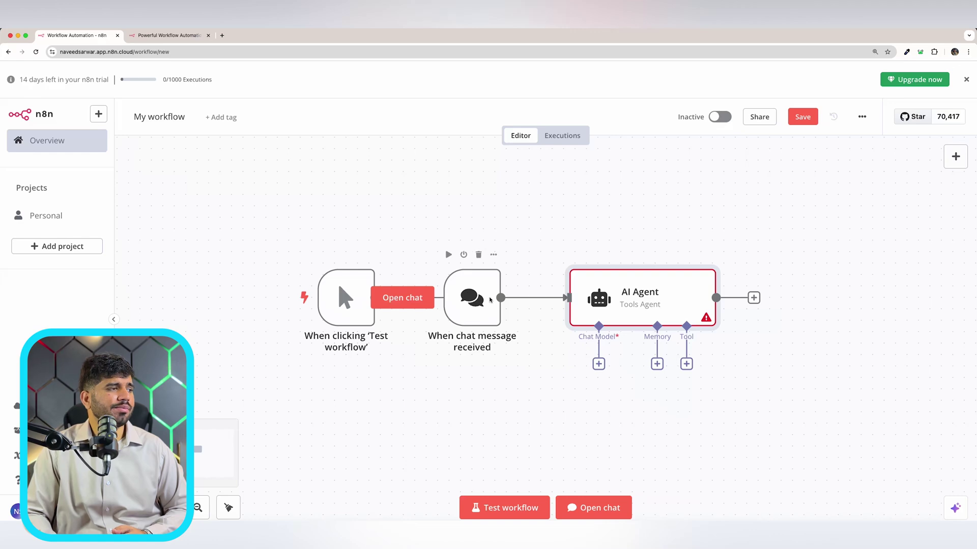
scroll(625, 330, right, 5)
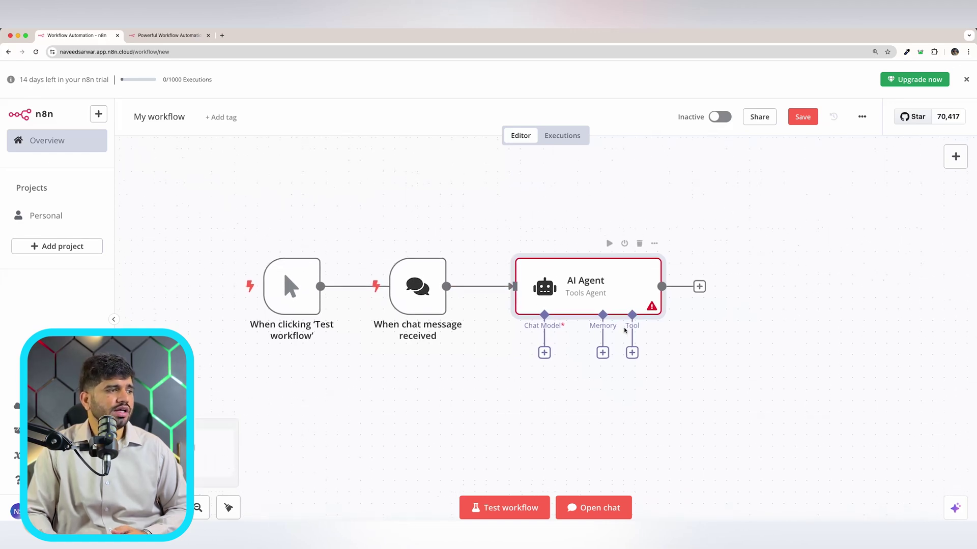
scroll(625, 330, down, 2)
click(545, 336)
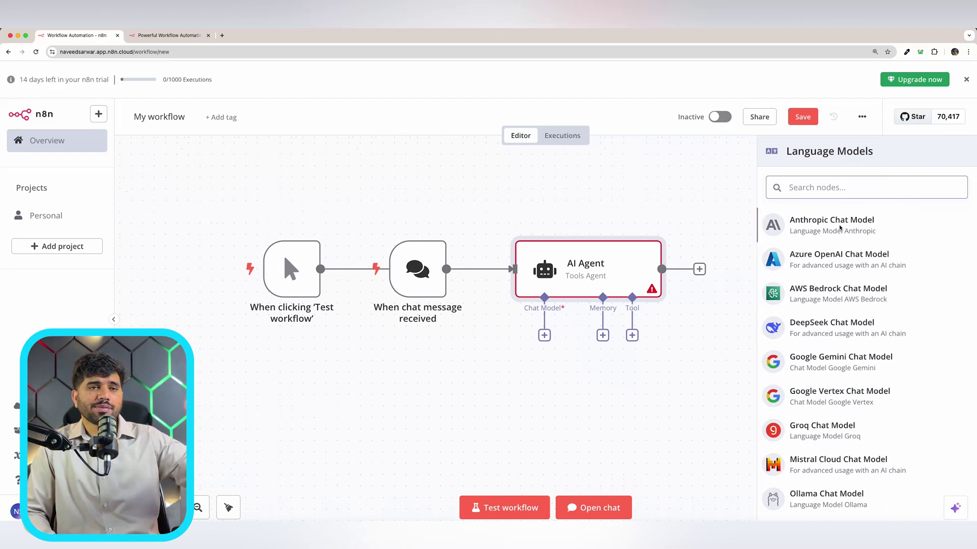
scroll(841, 228, down, 2)
scroll(840, 228, up, 1)
scroll(824, 330, down, 1)
click(842, 486)
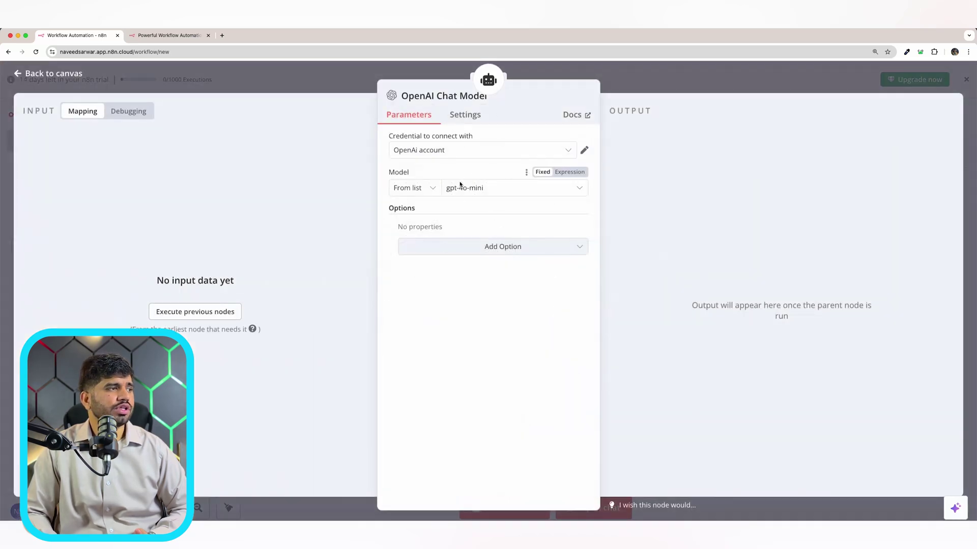
click(468, 122)
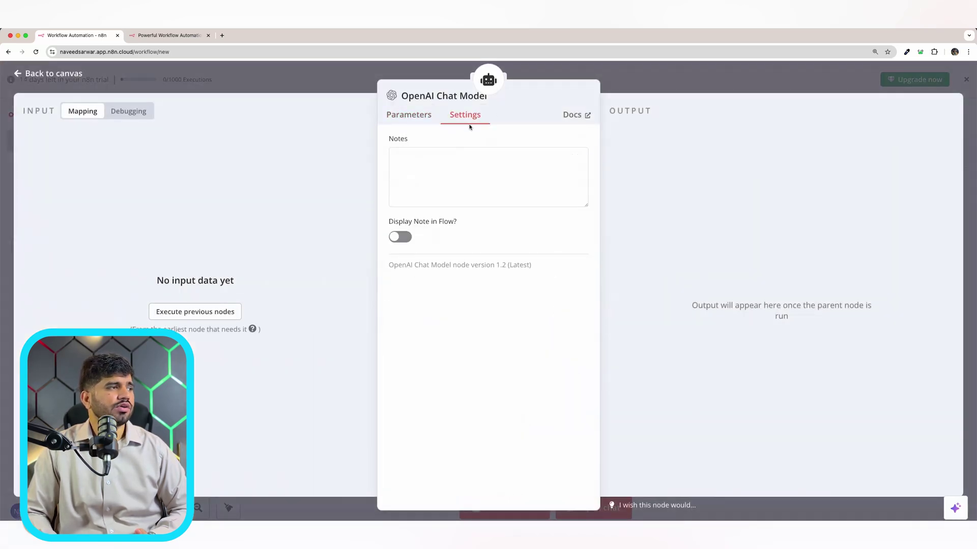
click(418, 120)
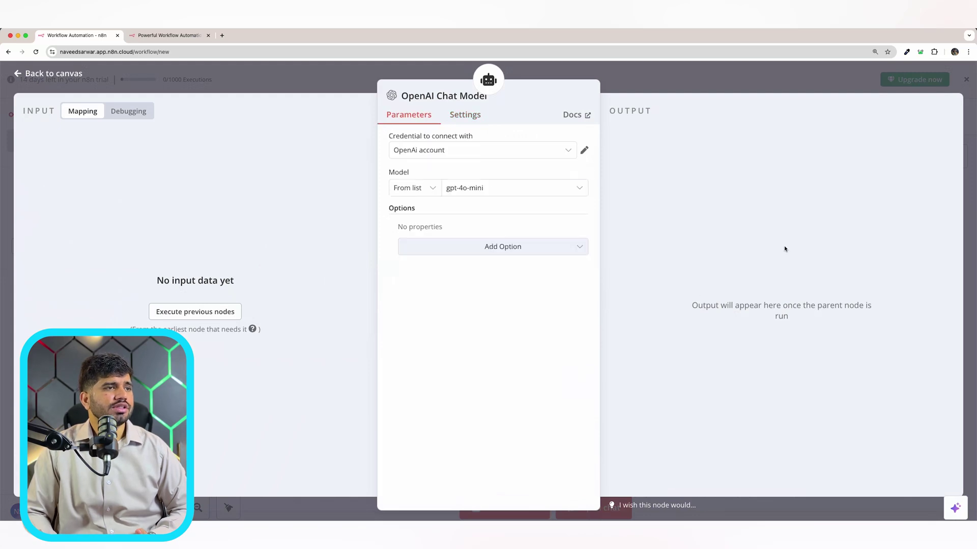
click(967, 145)
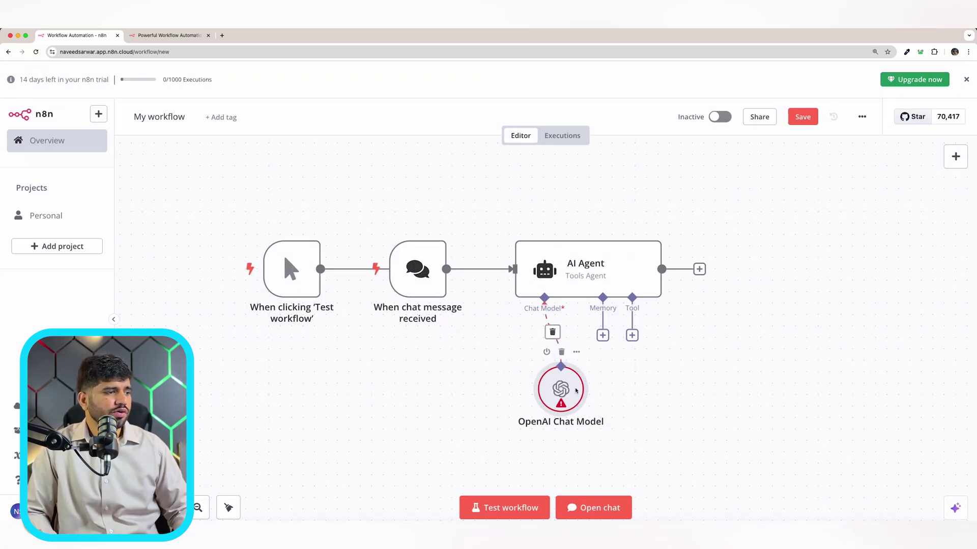
mouse_move(563, 406)
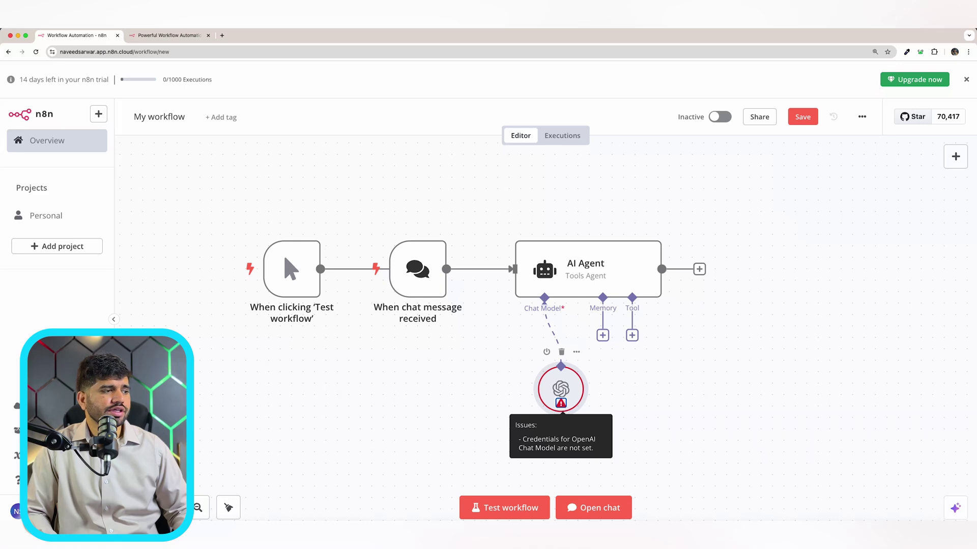
Step: Attach Simple Memory to the AI Agent and return to the canvas
scroll(622, 368, right, 1)
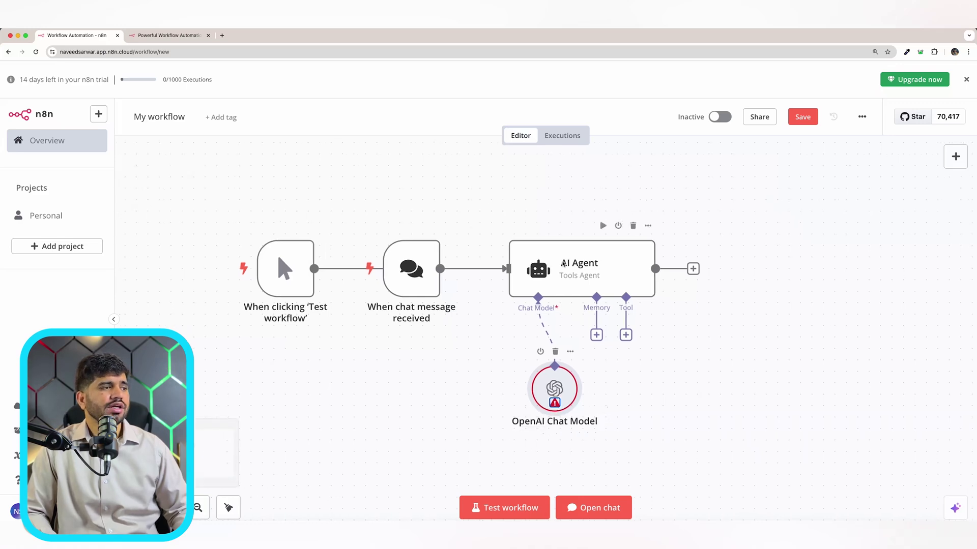
click(597, 335)
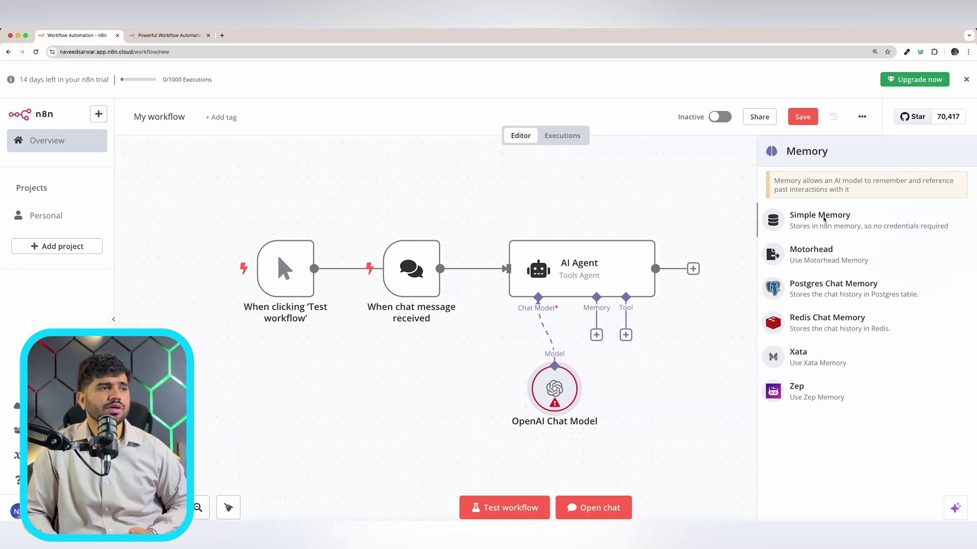
click(824, 220)
key(Escape)
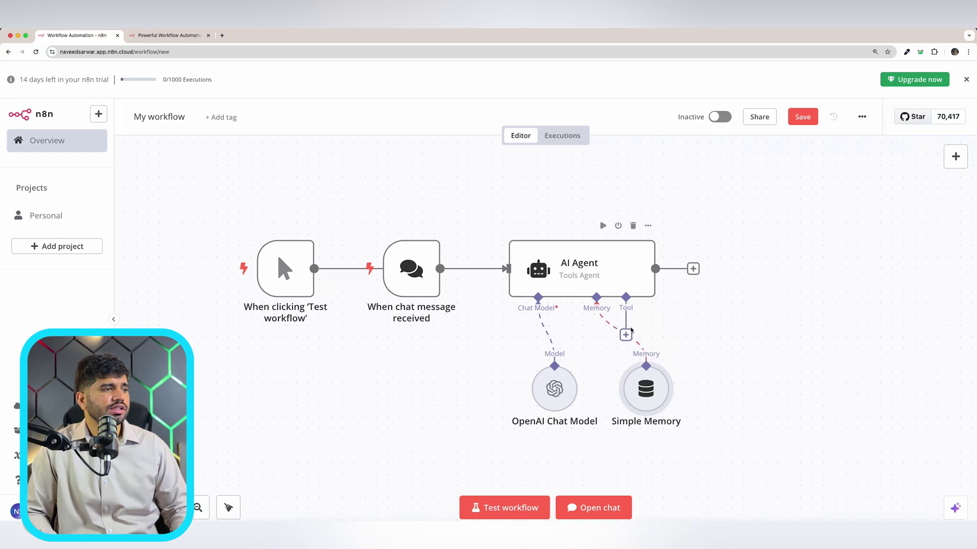
Step: Attach a Code Tool to the AI Agent and return to the canvas without configuring it
click(627, 335)
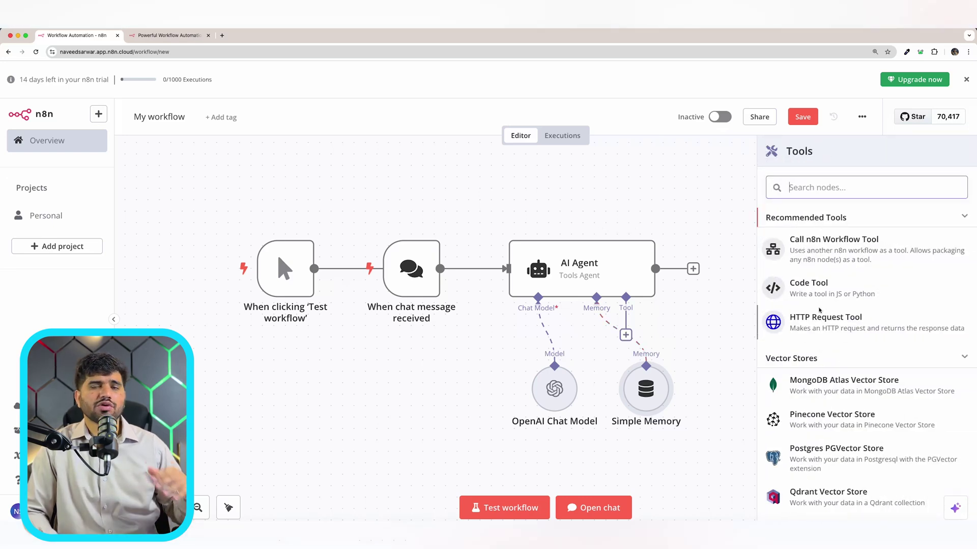
scroll(848, 274, down, 6)
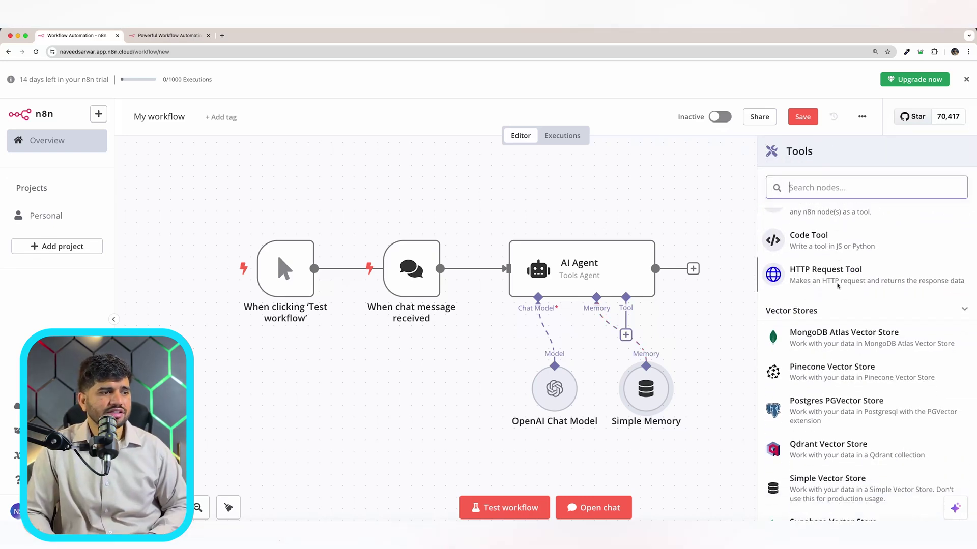
scroll(849, 263, down, 2)
scroll(849, 264, up, 3)
scroll(849, 264, down, 4)
scroll(850, 264, up, 10)
click(814, 285)
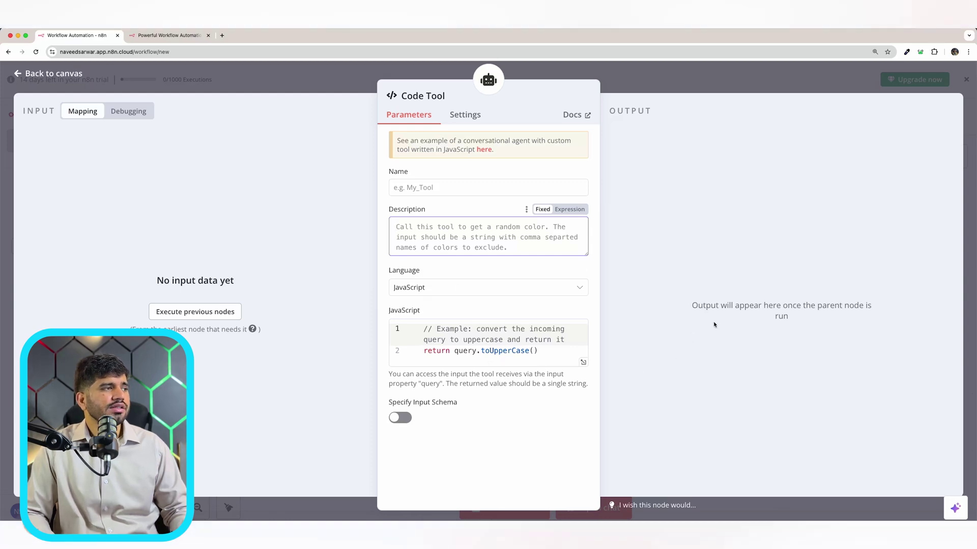
click(927, 83)
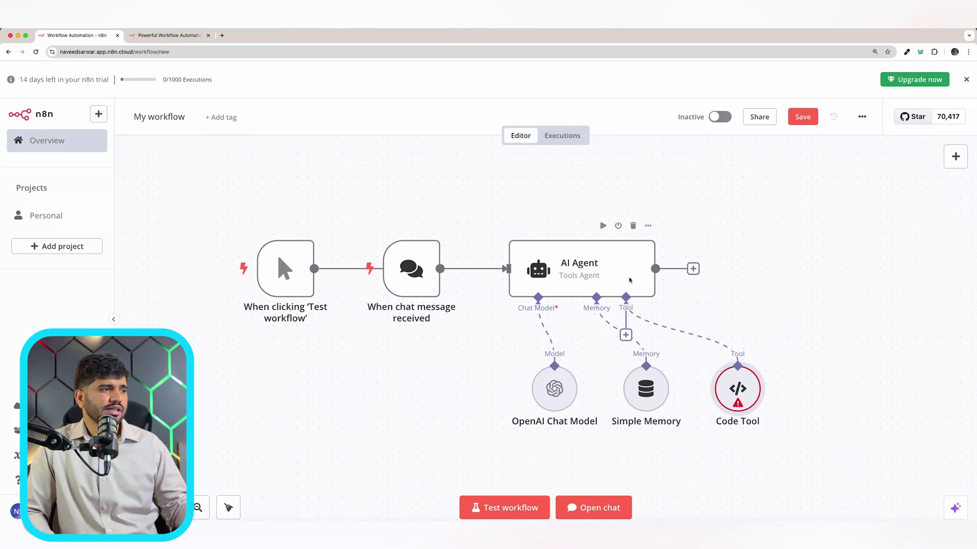
Step: Browse the app actions available for a step following the AI Agent
click(692, 270)
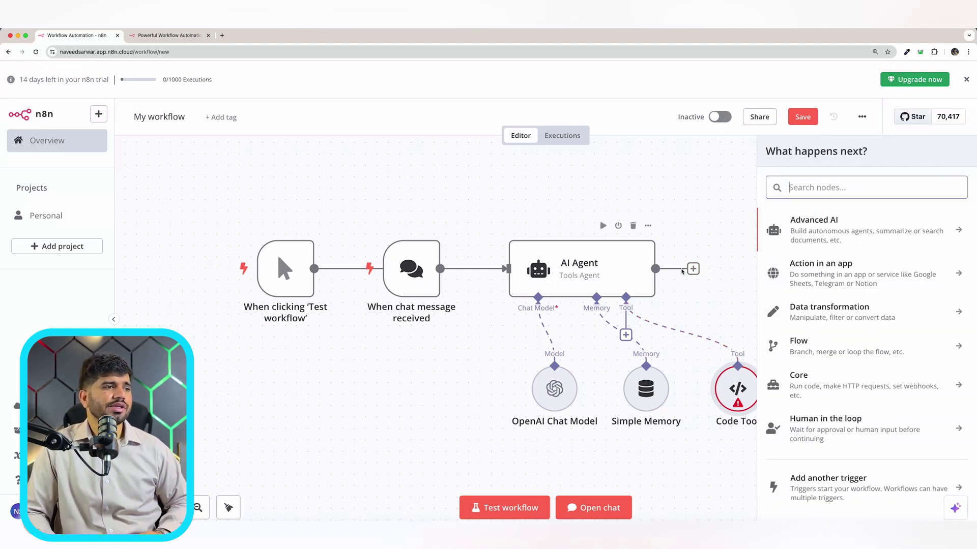
click(855, 274)
scroll(840, 288, down, 6)
scroll(840, 291, down, 15)
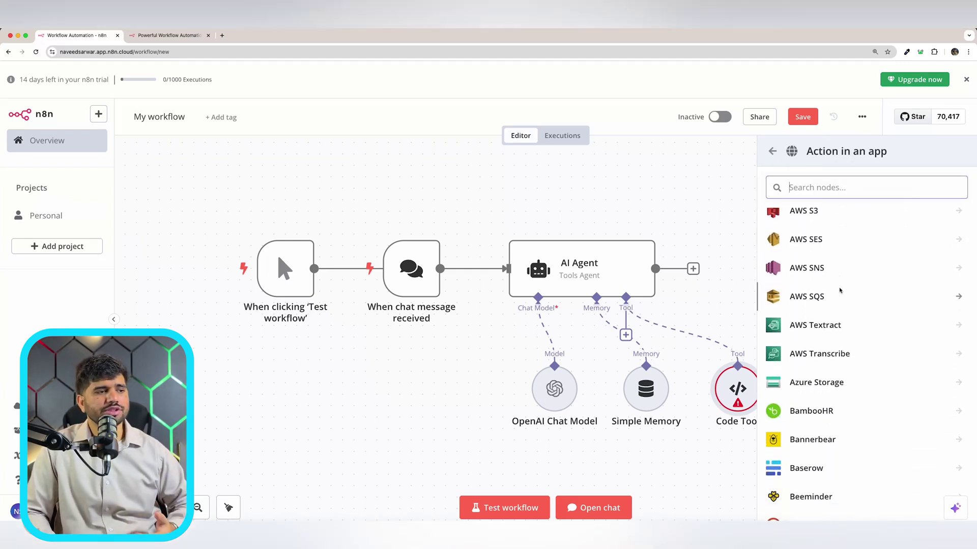
scroll(837, 285, up, 7)
scroll(829, 264, down, 14)
scroll(823, 253, down, 15)
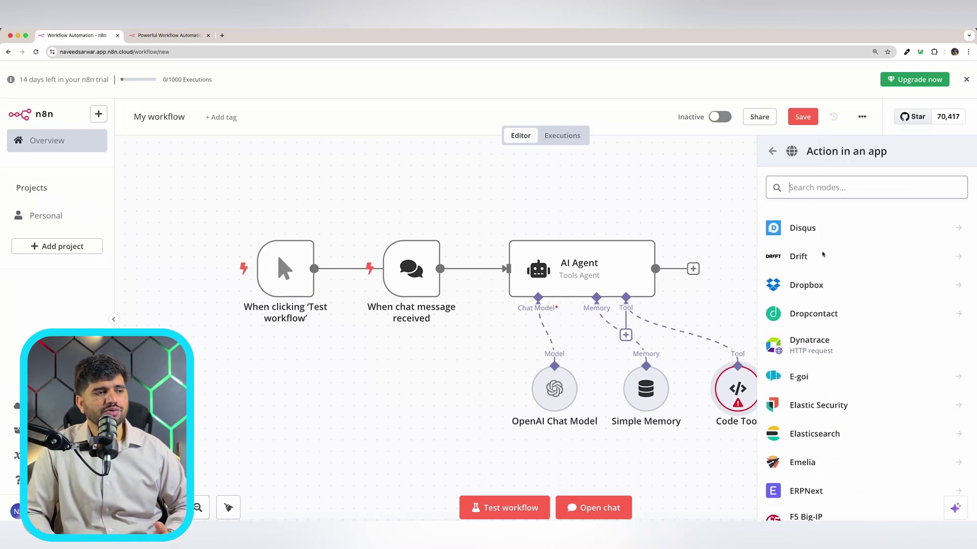
scroll(823, 254, down, 15)
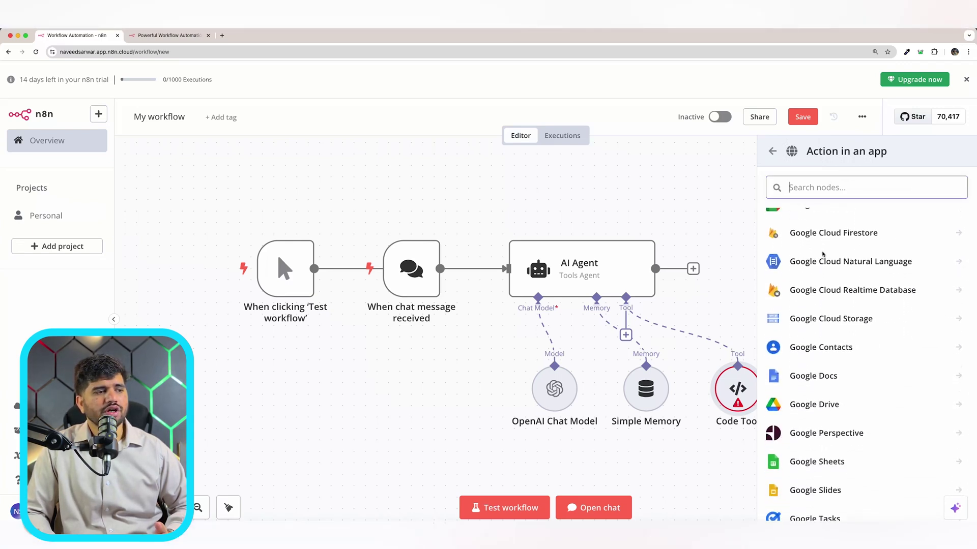
scroll(822, 253, down, 15)
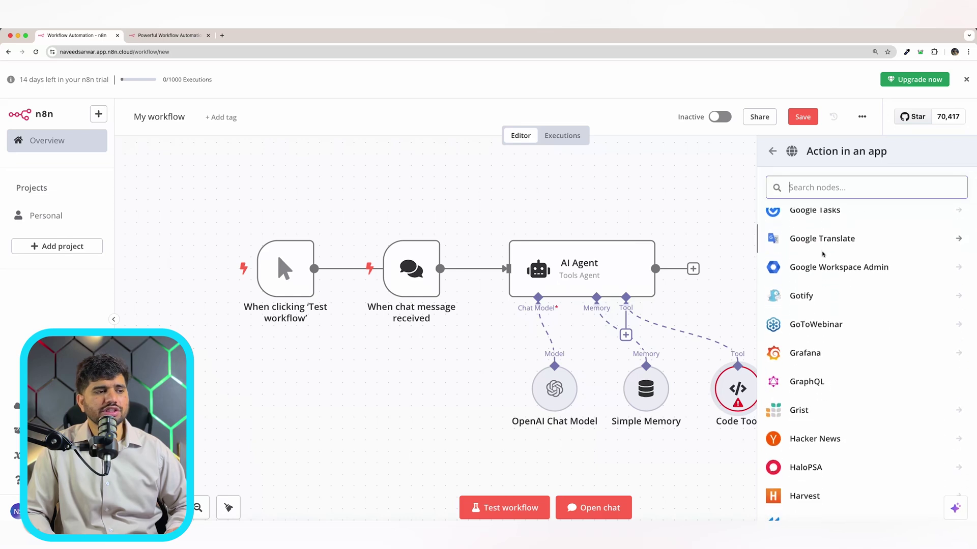
scroll(823, 254, down, 4)
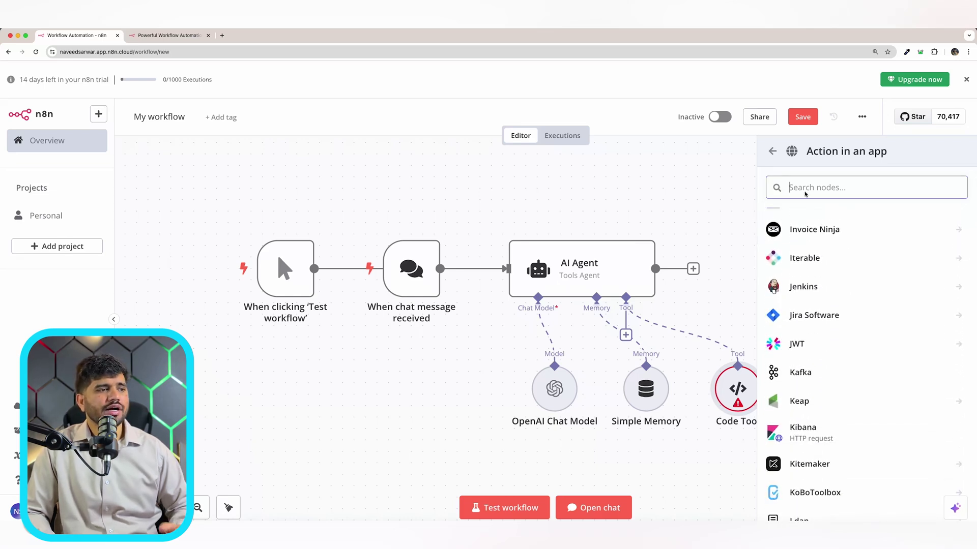
Step: Find Google Calendar among the app actions and add its Create an event action after the AI Agent
text(goog)
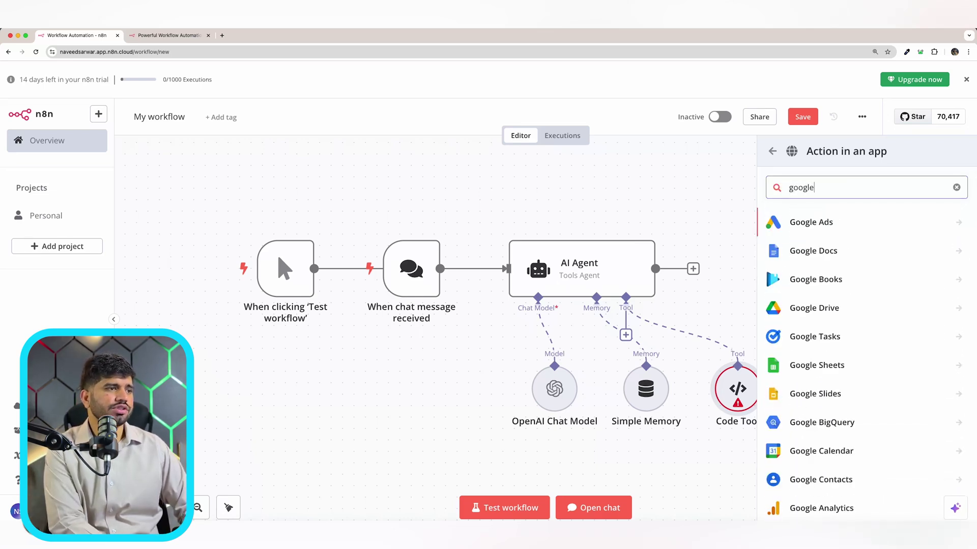
text(le )
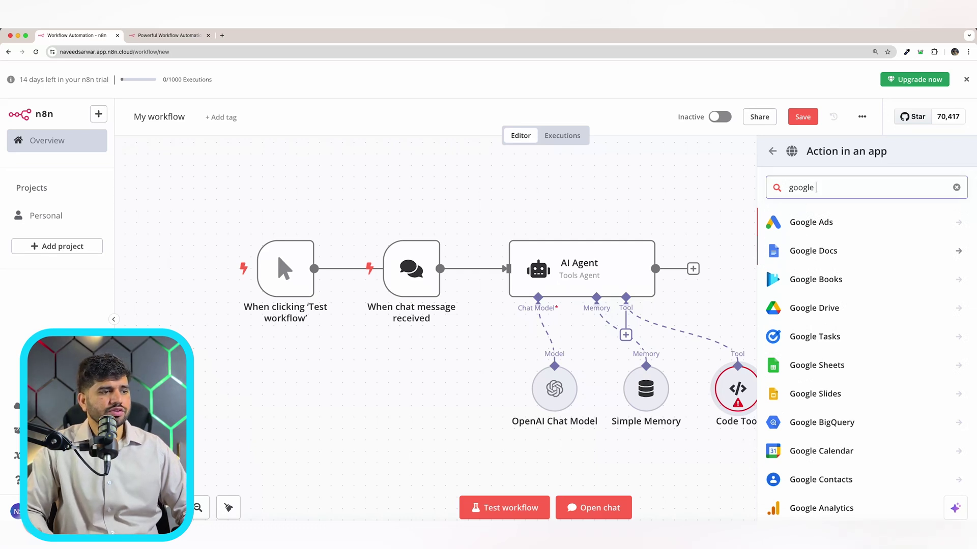
text(cal)
key(Return)
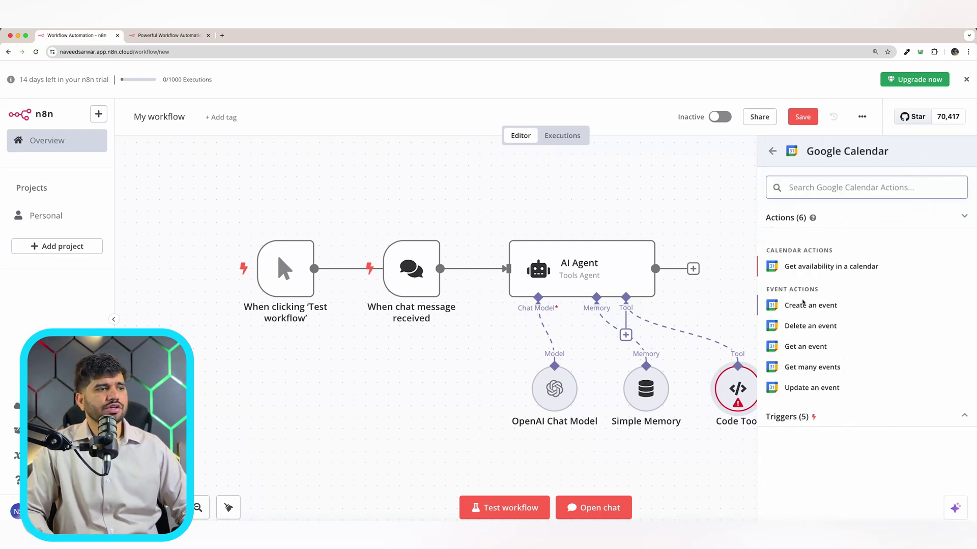
click(803, 306)
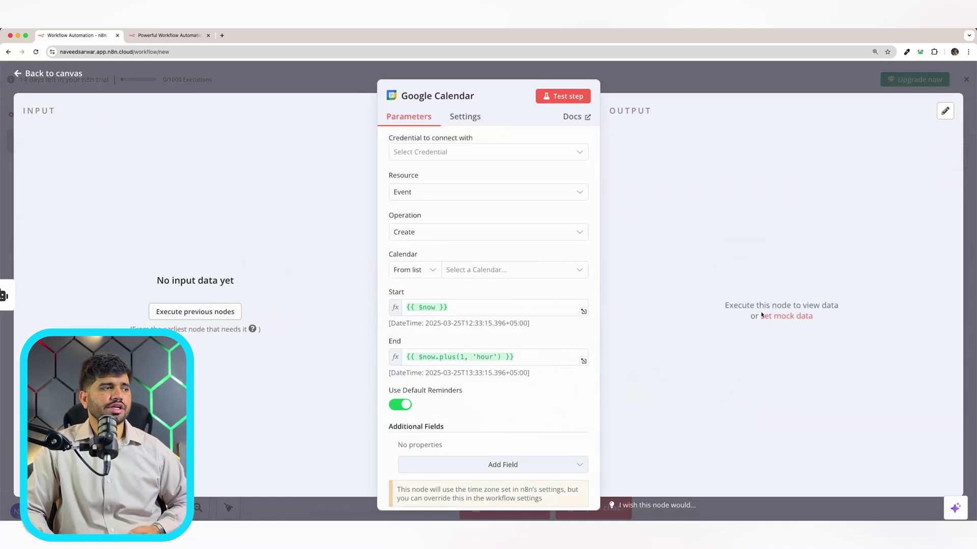
Step: Review the Google Calendar node's parameters and settings, and return to the canvas
scroll(436, 157, down, 1)
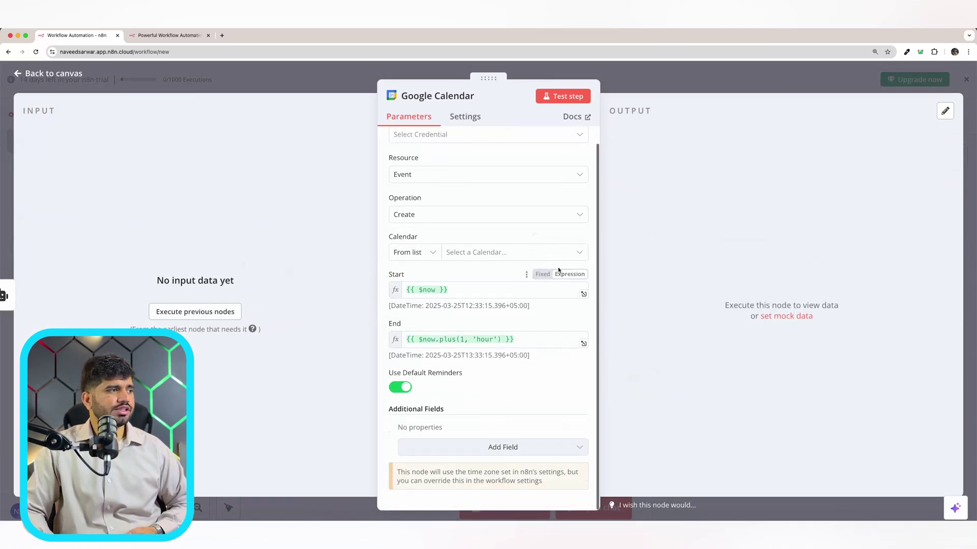
click(461, 119)
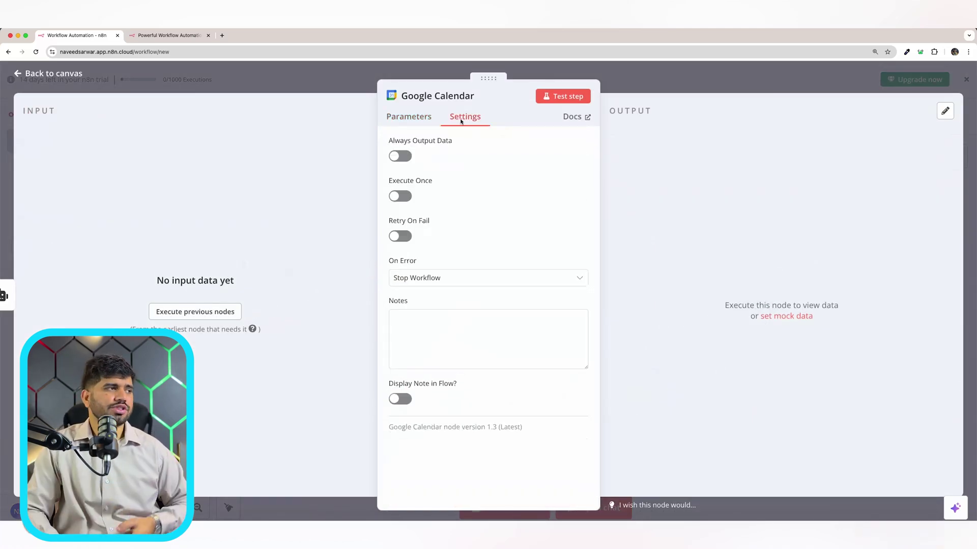
click(409, 117)
click(965, 111)
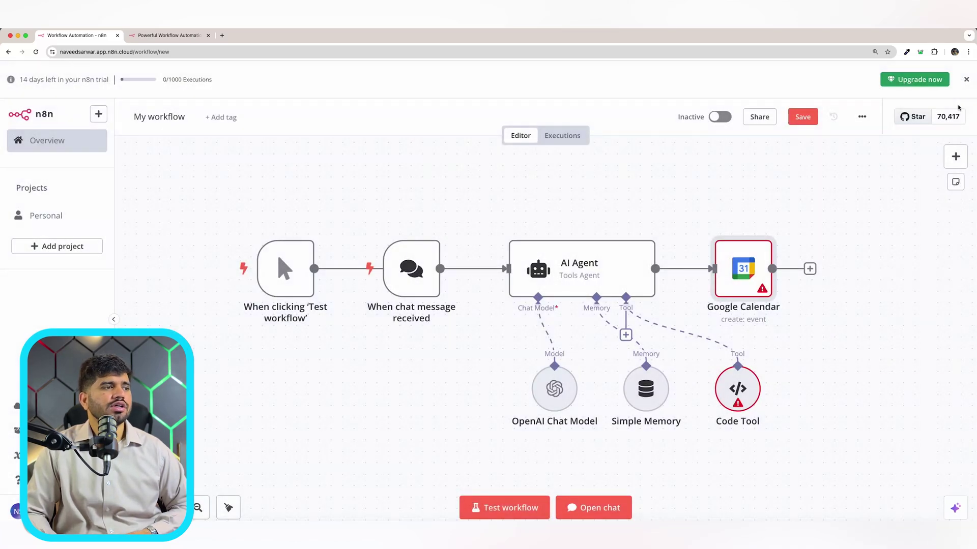
Step: Open the workflow's chat and send the test message "hello agent"
scroll(593, 227, right, 2)
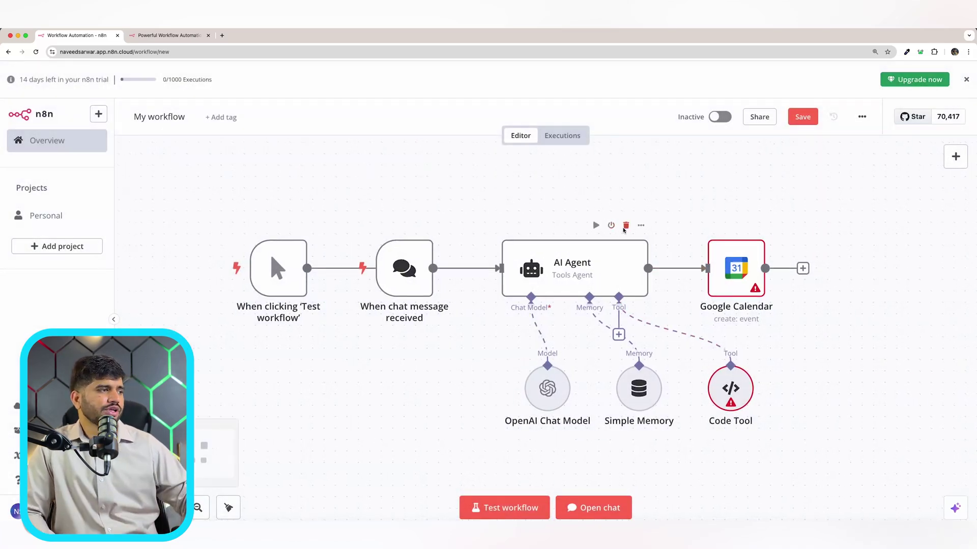
scroll(591, 230, down, 1)
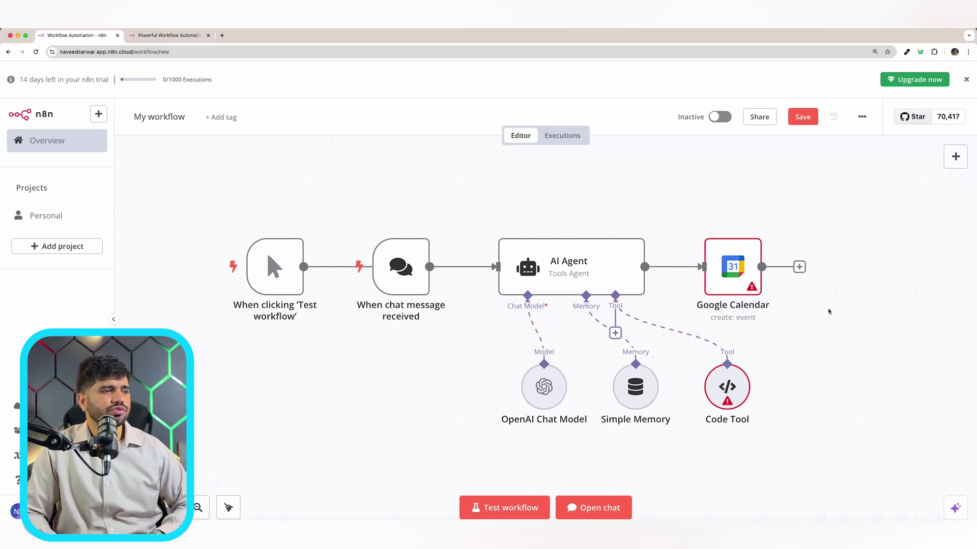
scroll(832, 307, down, 2)
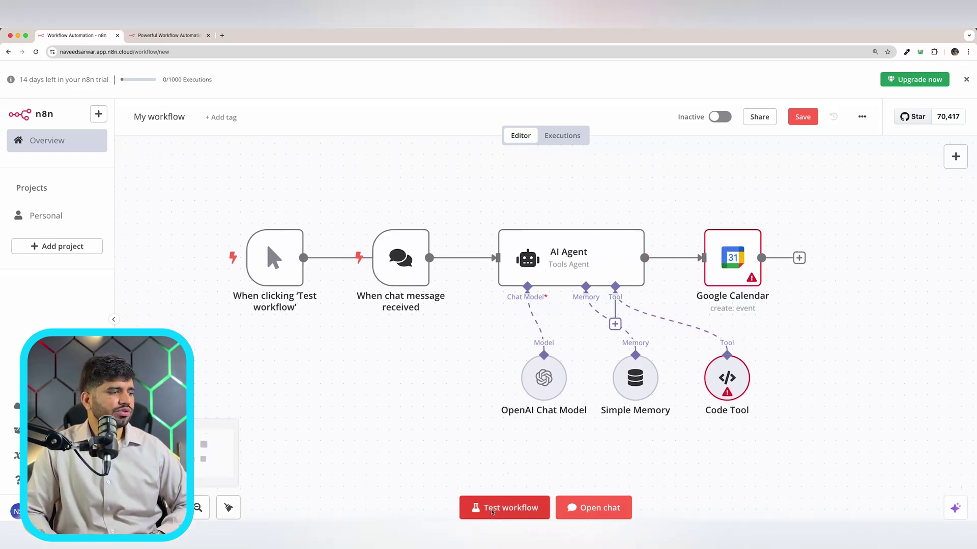
click(592, 512)
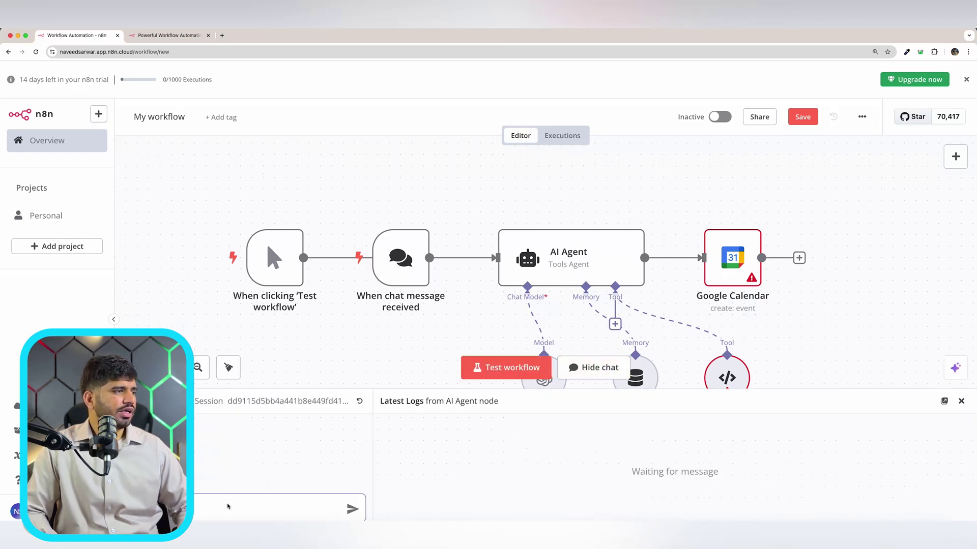
text(hi)
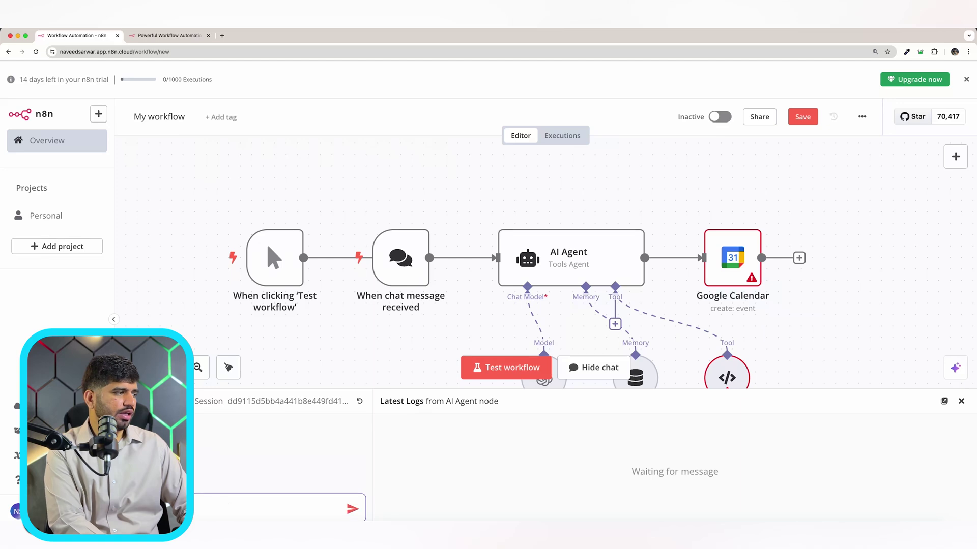
text(llo a)
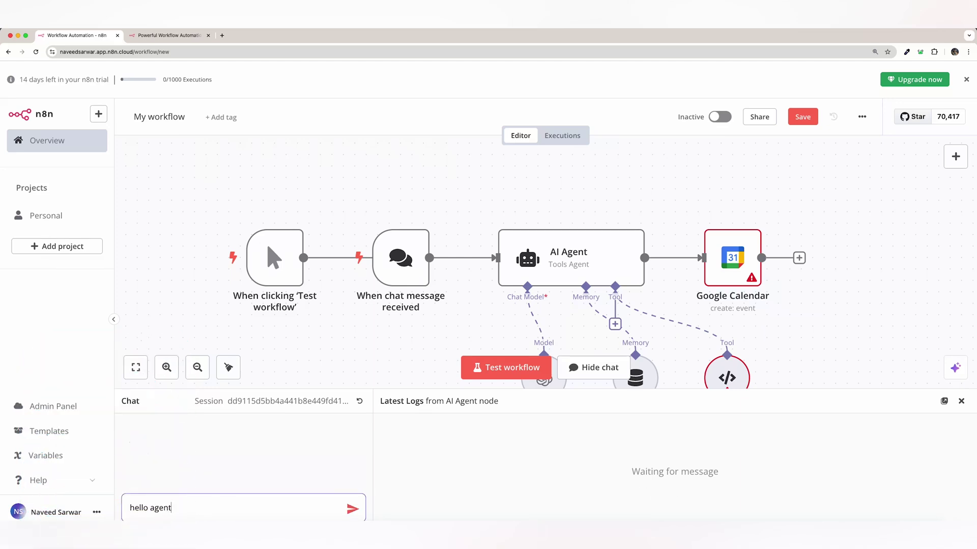
text(gent)
key(Return)
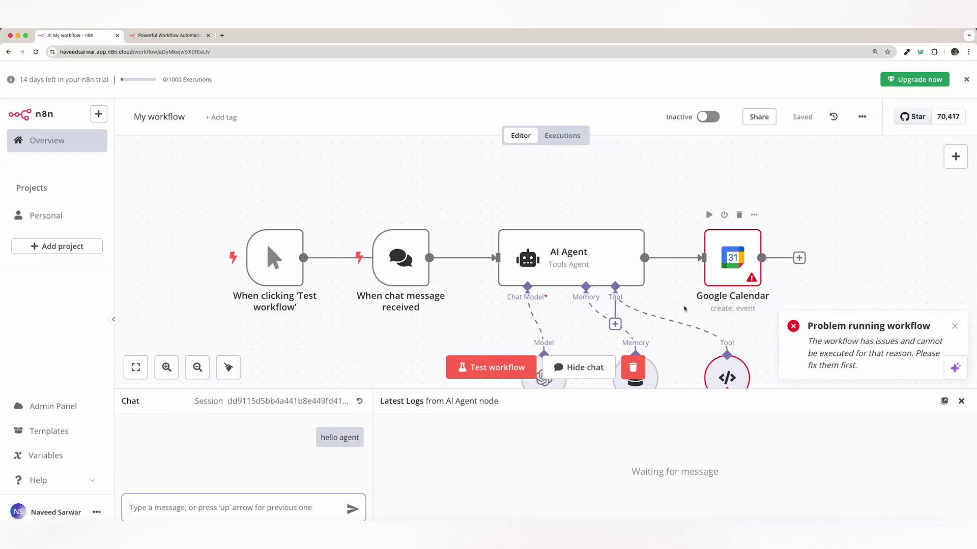
Step: Delete the manual trigger node and move the chat trigger slightly farther from the AI Agent
mouse_move(277, 268)
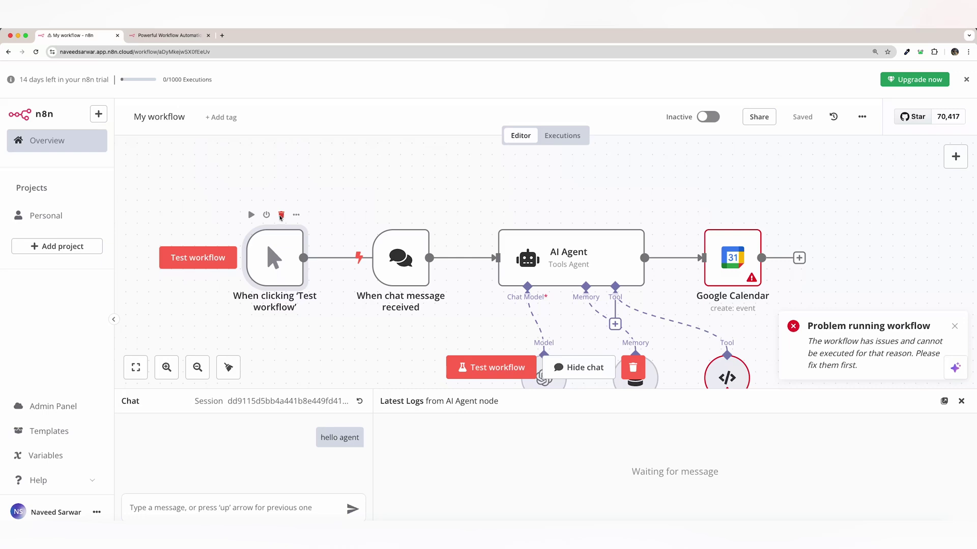
click(282, 215)
click(295, 215)
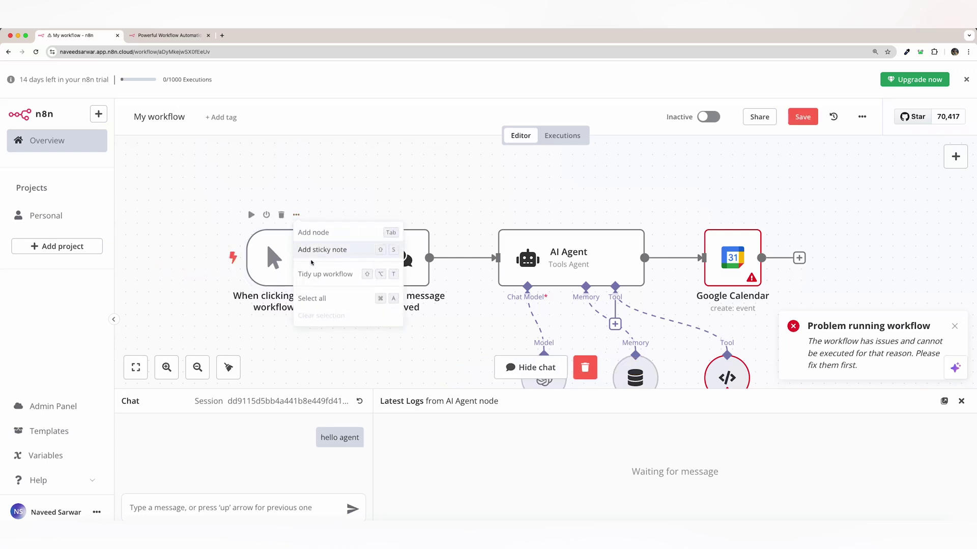
mouse_move(422, 263)
drag(411, 261, 400, 261)
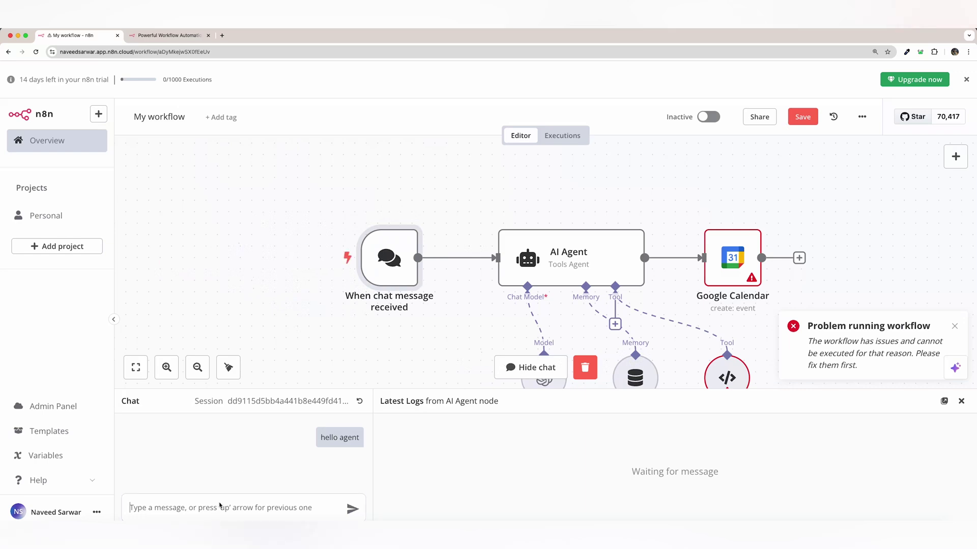
Step: Send the test message "hello ai" in the workflow chat
text(hell o)
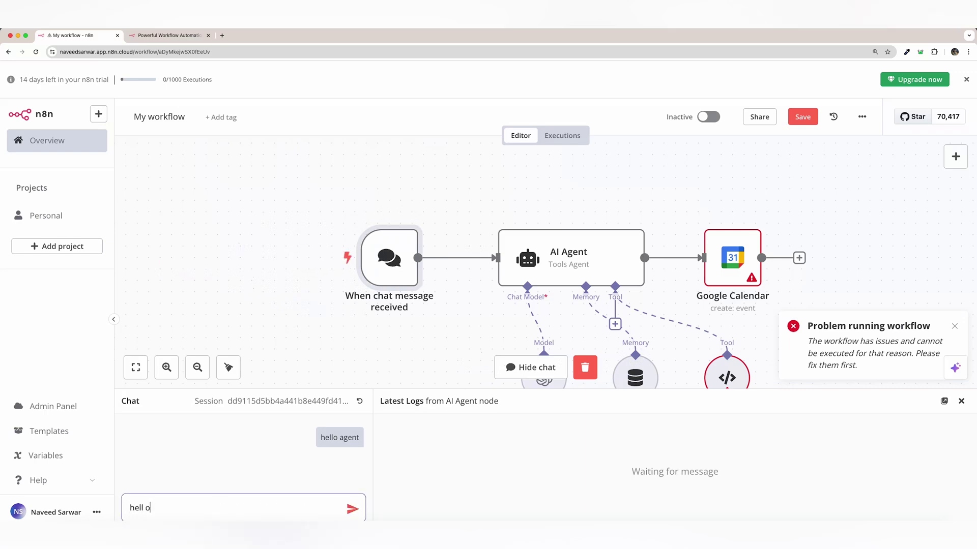
text( ai)
key(Return)
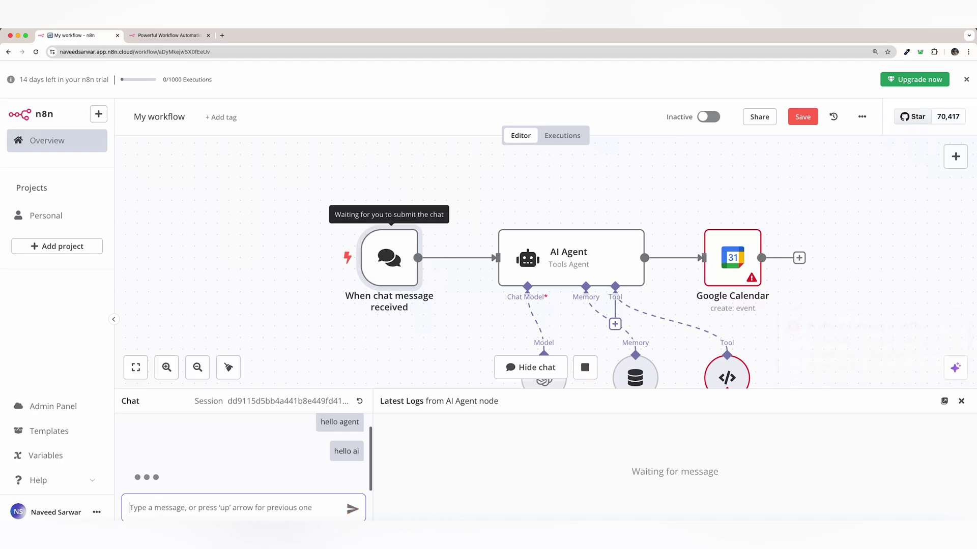
Step: Examine the workflow from the chat trigger through the AI Agent and its attached model, memory and tool to Google Calendar
scroll(331, 269, down, 2)
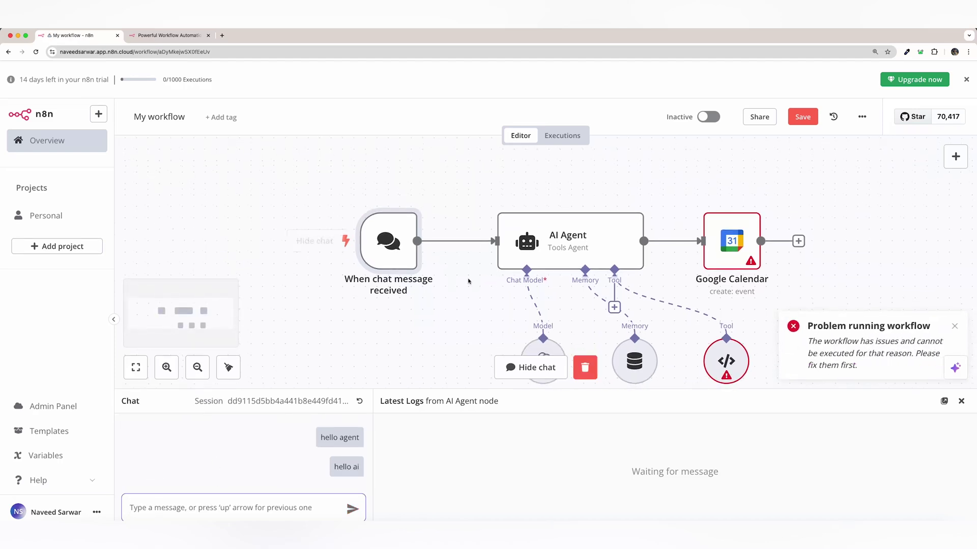
scroll(371, 253, right, 1)
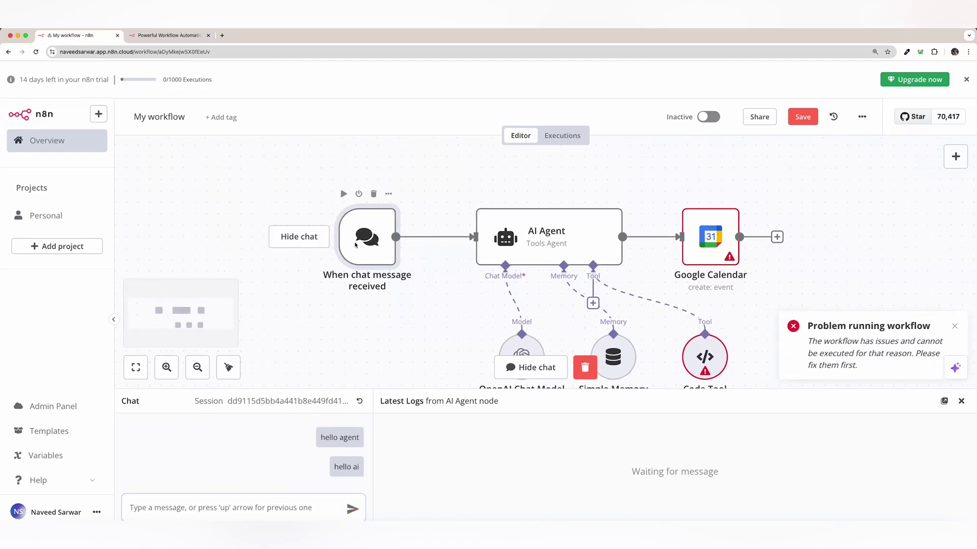
scroll(509, 285, right, 1)
scroll(514, 305, down, 2)
scroll(514, 335, down, 1)
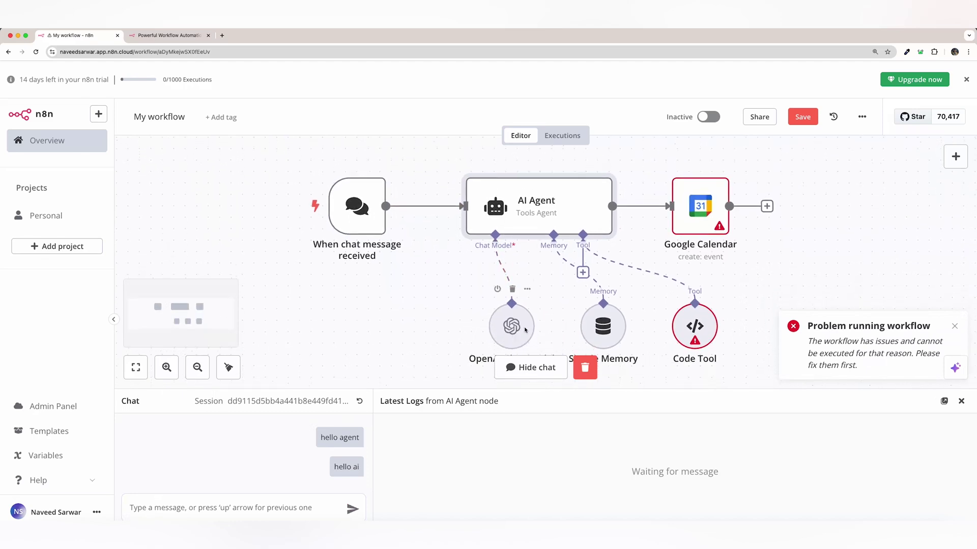
scroll(522, 285, right, 1)
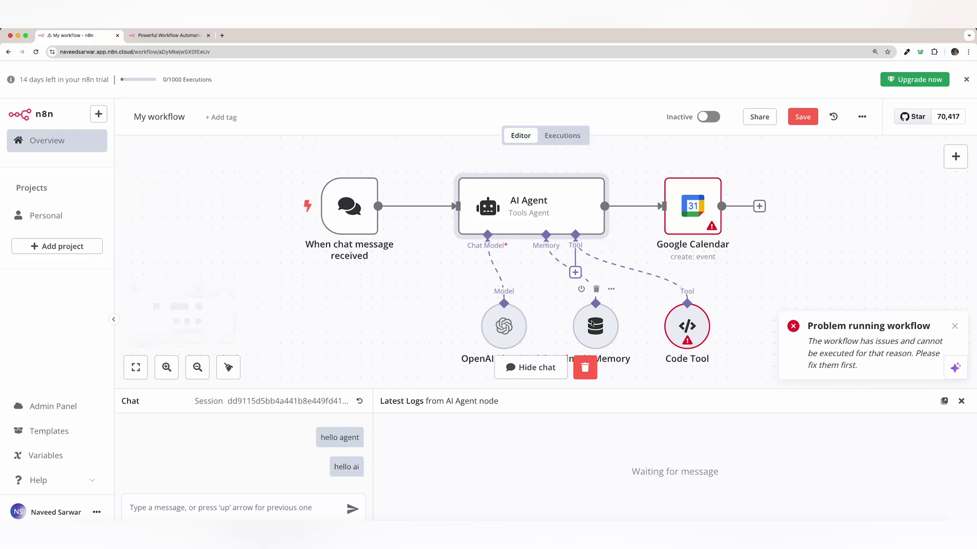
scroll(620, 326, right, 2)
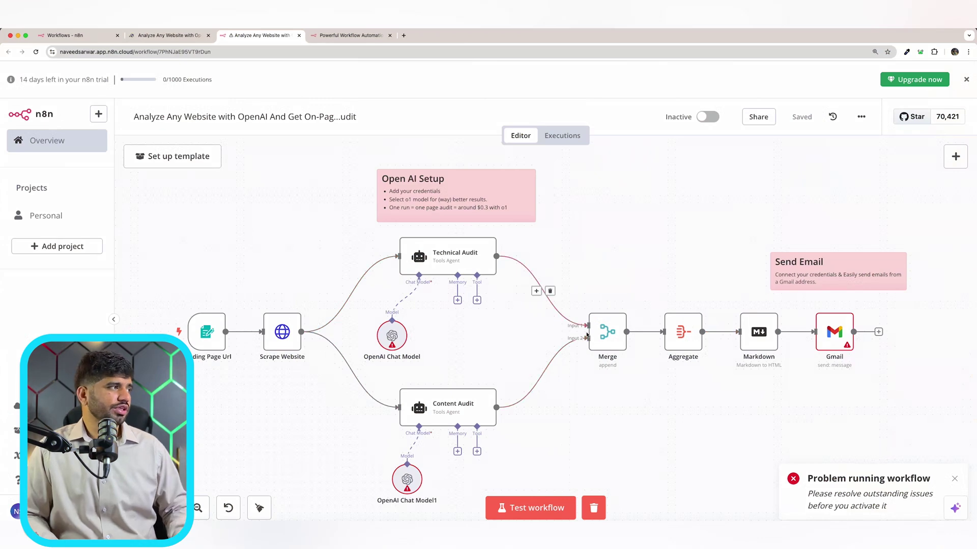
Step: Switch to the n8n template page for "Analyze Any Website with OpenAI And Get On-Page SEO Audit"
click(136, 37)
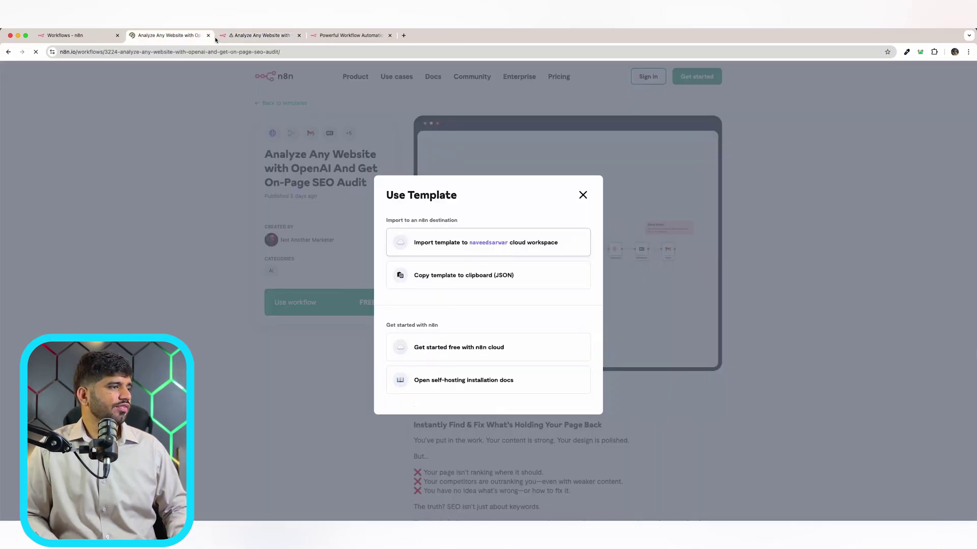
click(49, 42)
click(350, 36)
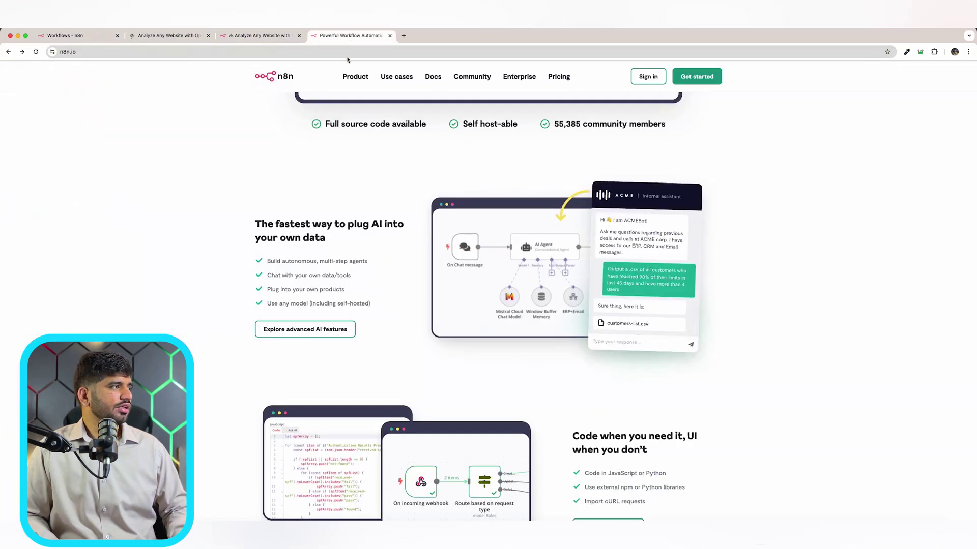
scroll(421, 169, up, 5)
Step: Open the n8n template library from the SEO audit workflow and filter the templates by OpenAI
click(223, 37)
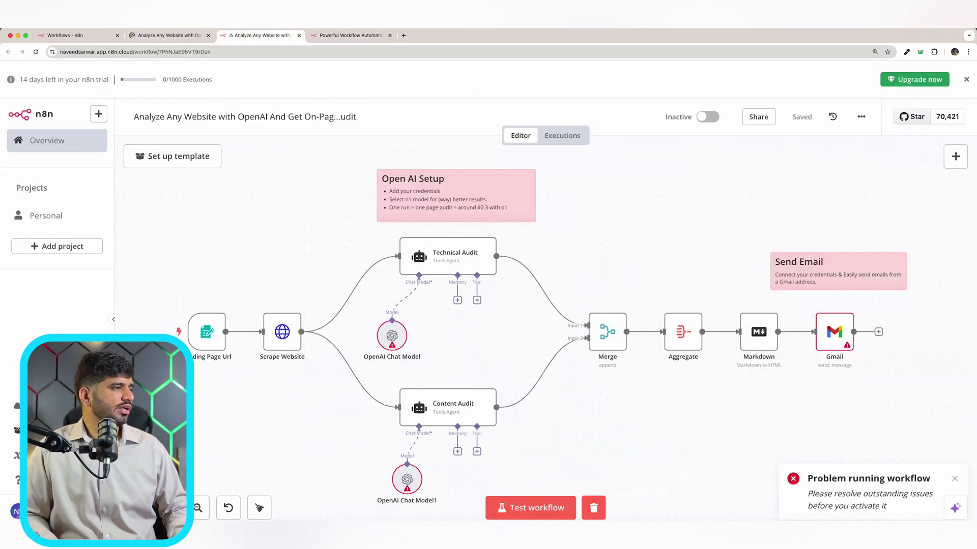
click(911, 117)
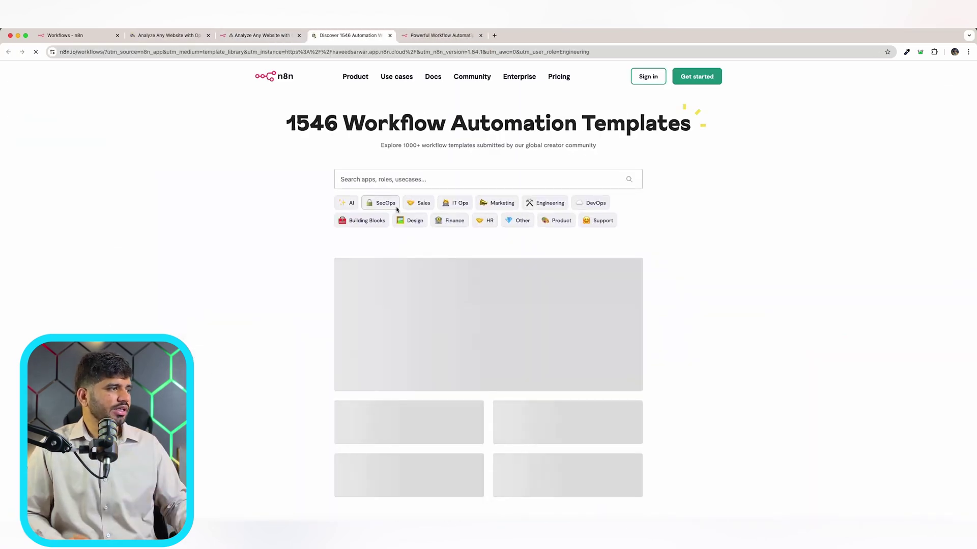
click(416, 180)
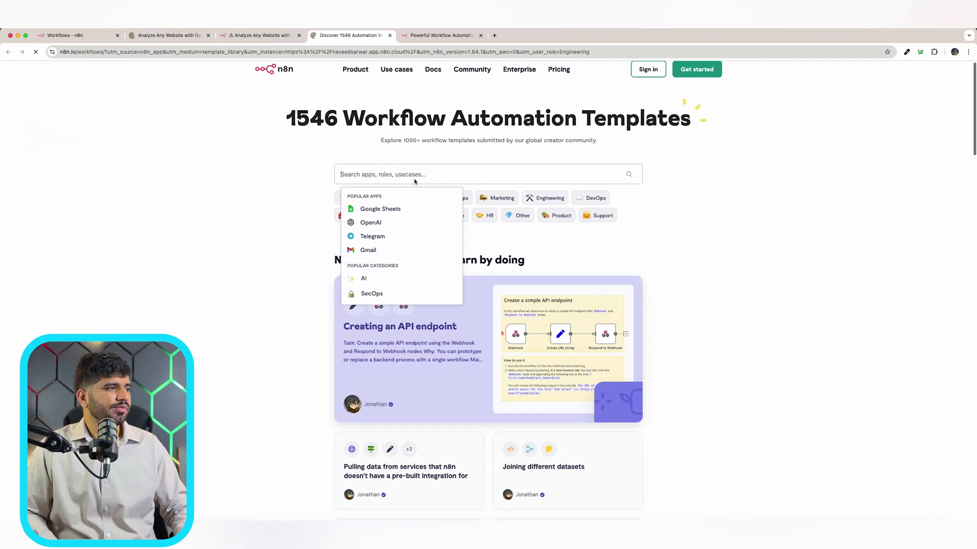
click(371, 227)
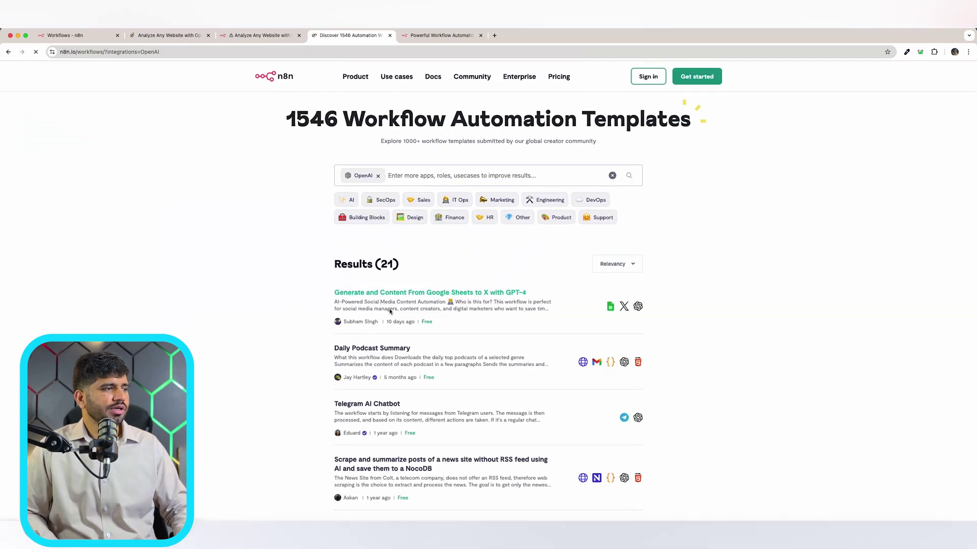
Step: Import the "Generate and Content From Google Sheets to X with GPT-4" template into the cloud workspace, skipping its credential setup
click(497, 292)
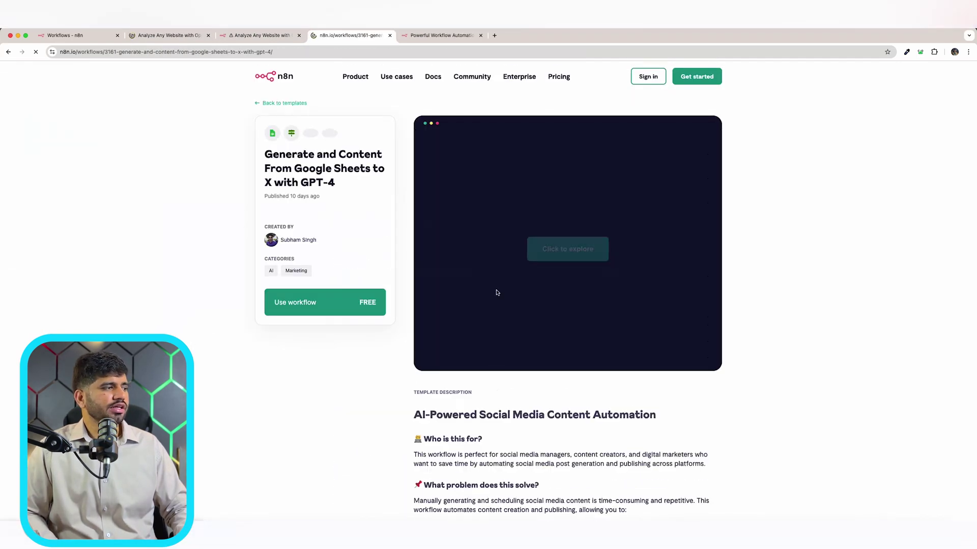
click(291, 309)
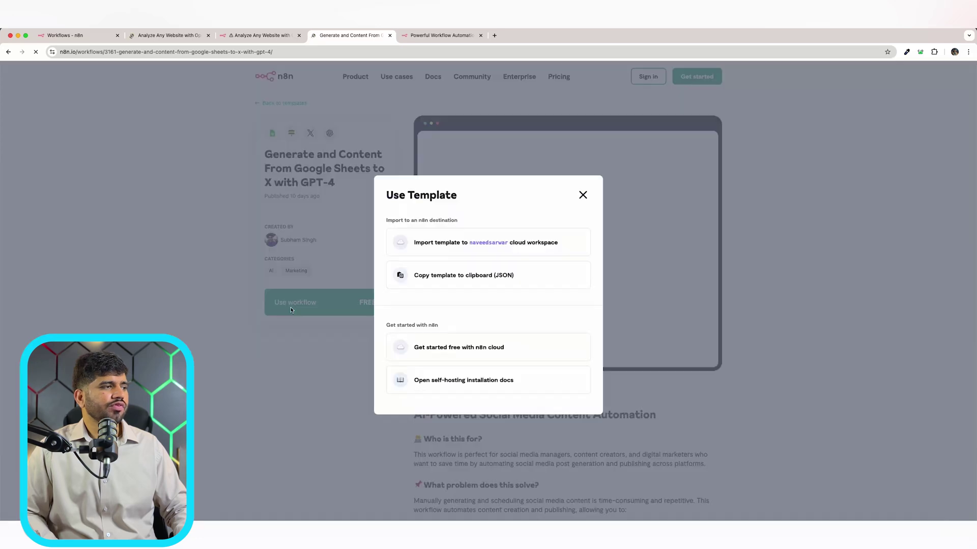
click(487, 249)
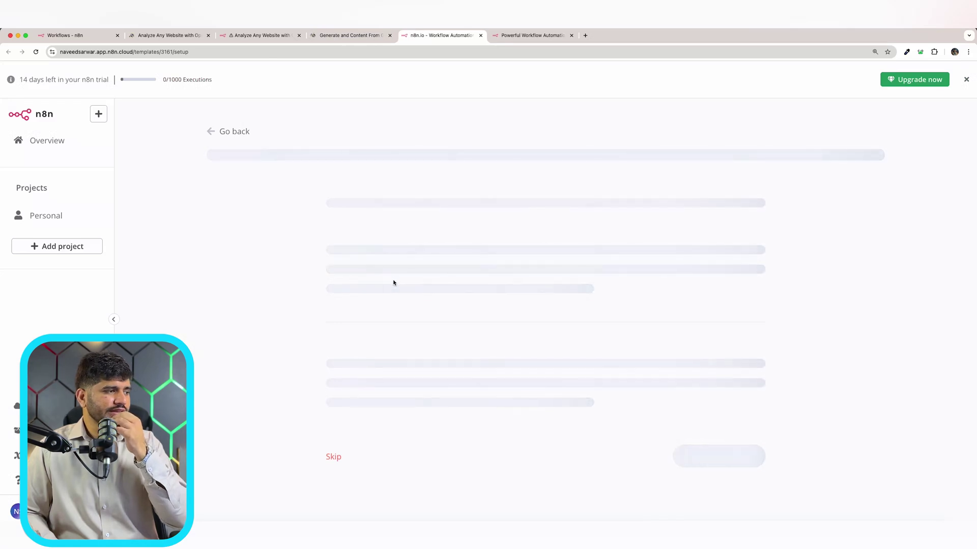
scroll(383, 469, down, 3)
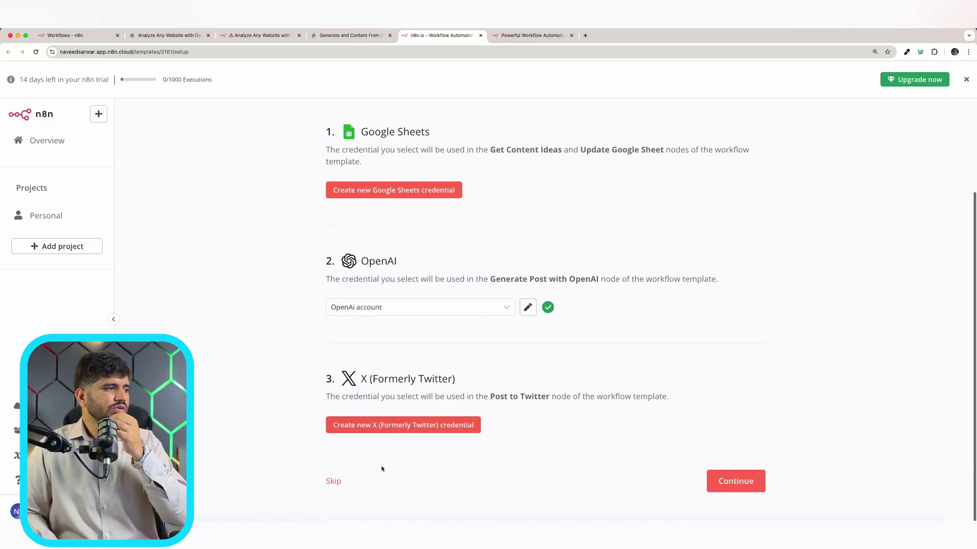
click(333, 482)
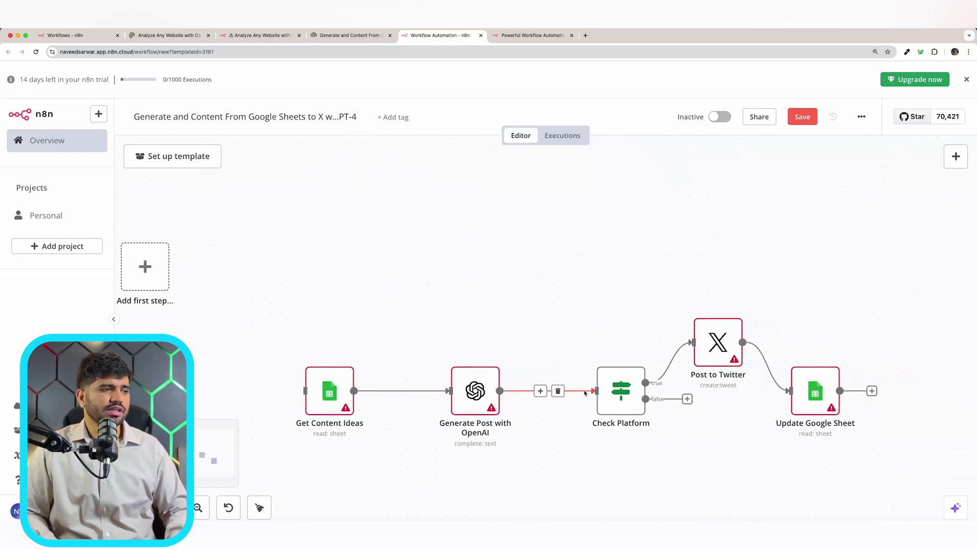
Step: Examine the imported workflow from Get Content Ideas through Generate Post with OpenAI, Check Platform and Post to Twitter to Update Google Sheet
scroll(365, 430, right, 1)
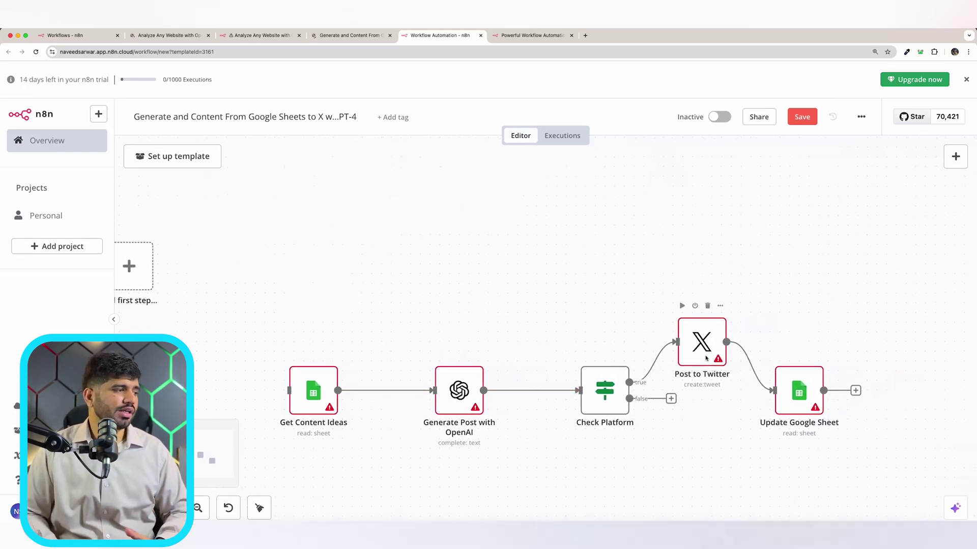
scroll(331, 417, down, 1)
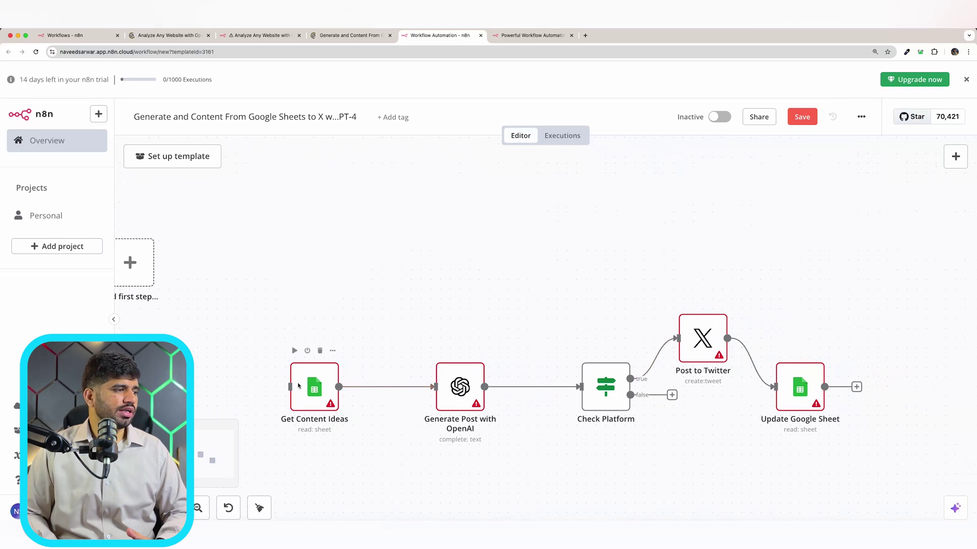
click(440, 397)
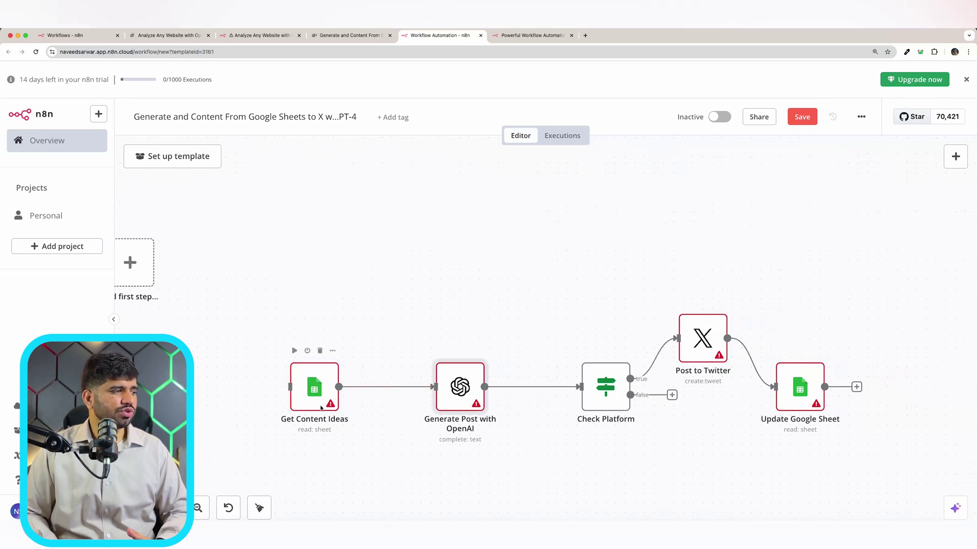